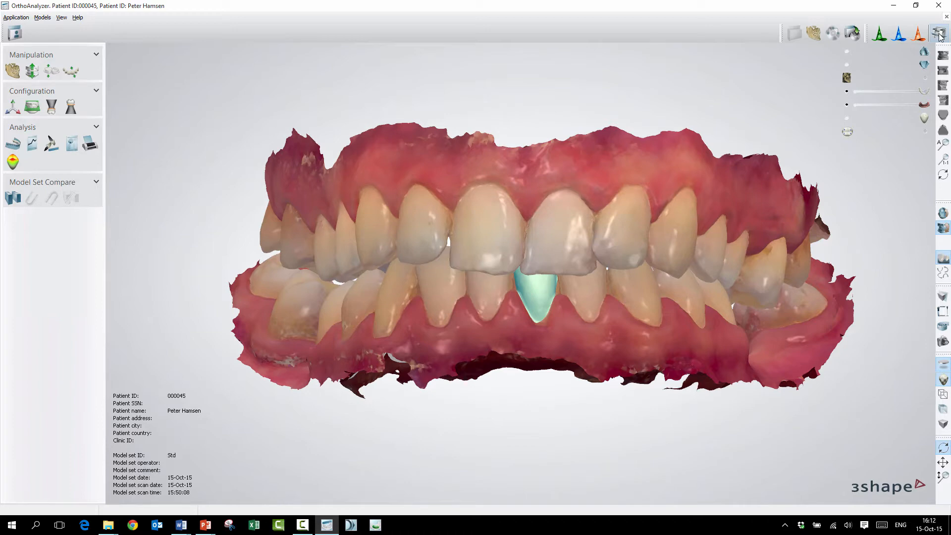
- Open the bracket placement workflow and go through the jaw selection stage to the preparation of the maxilla
{"action": "left_click", "coordinate": [940, 34]}
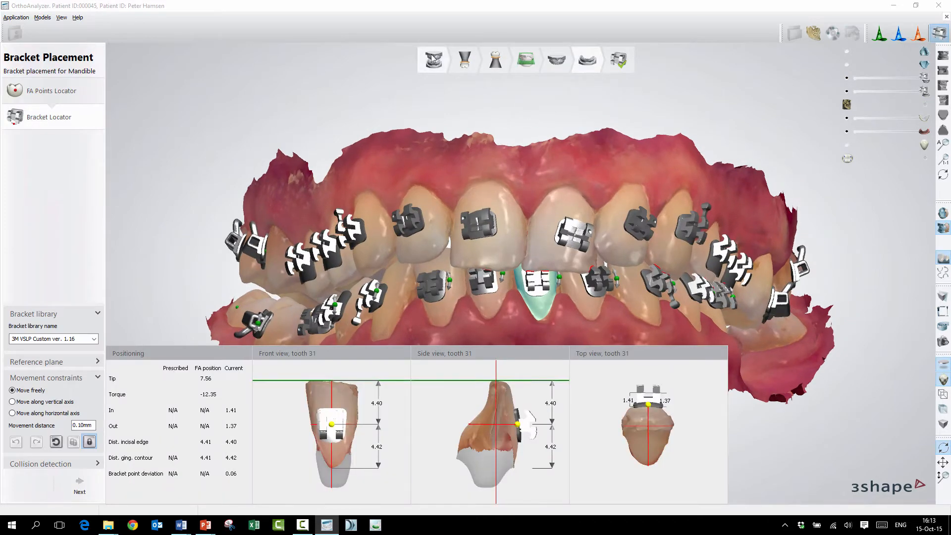
{"action": "left_click", "coordinate": [432, 60]}
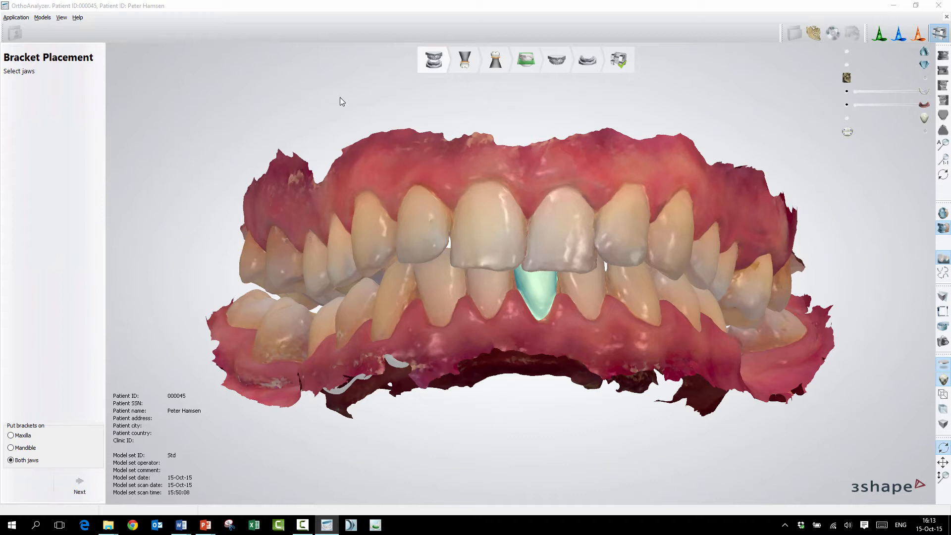
{"action": "left_click", "coordinate": [465, 60]}
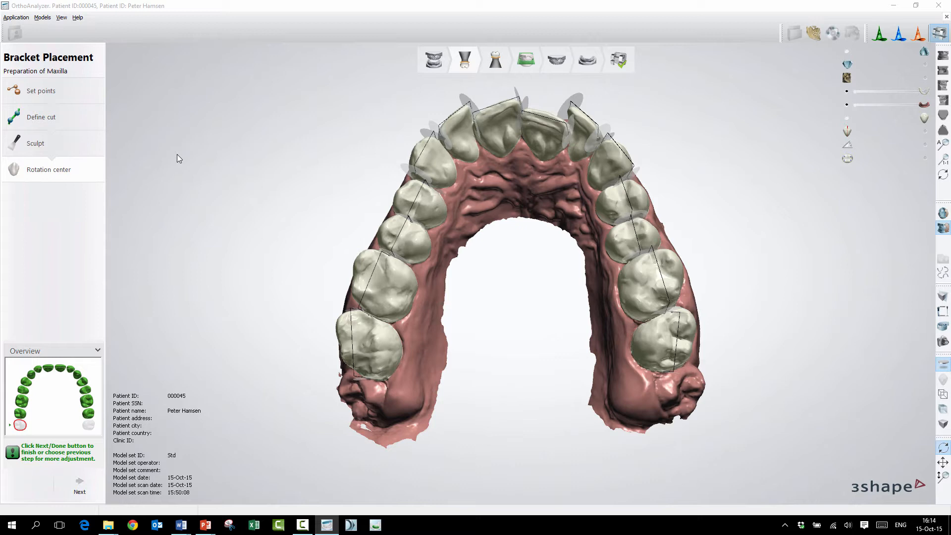
- Open the maxilla's point-setting stage and examine the distal and mesial points along the upper teeth
{"action": "left_click", "coordinate": [41, 91]}
{"action": "right_click_drag", "start_coordinate": [436, 213], "coordinate": [501, 286]}
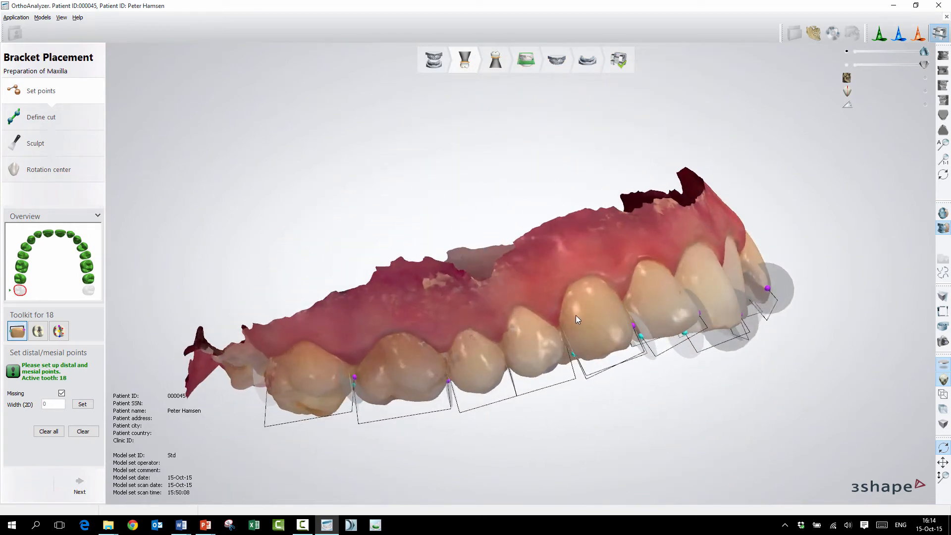
{"action": "right_click_drag", "start_coordinate": [576, 316], "coordinate": [540, 342]}
{"action": "scroll", "coordinate": [559, 317], "scroll_direction": "up", "scroll_amount": 3}
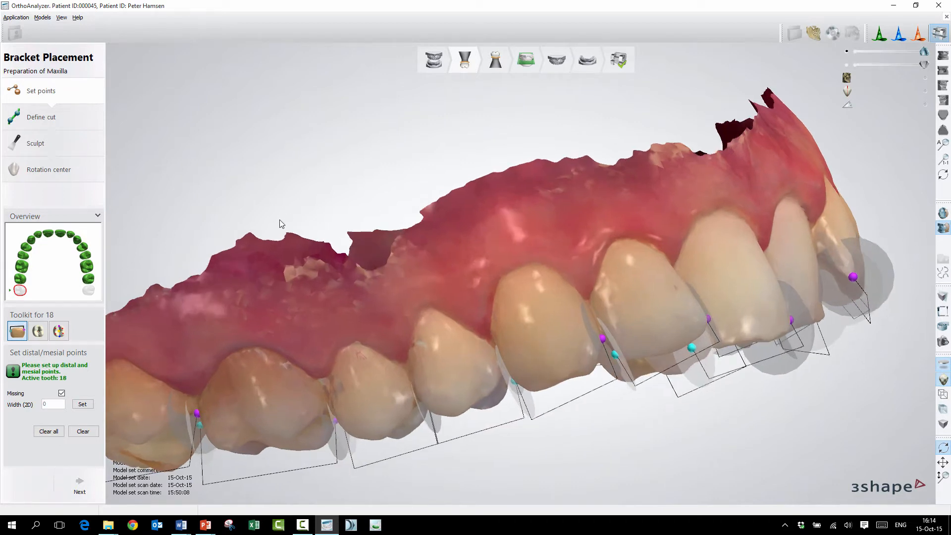
- Display the tooth axis of upper tooth 13 and inspect its orientation
{"action": "left_click", "coordinate": [38, 331]}
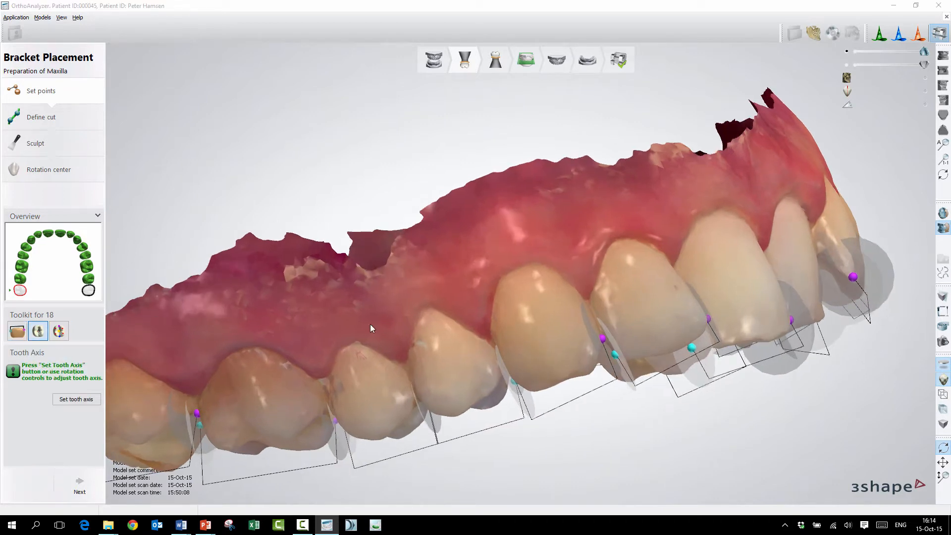
{"action": "left_click", "coordinate": [26, 250]}
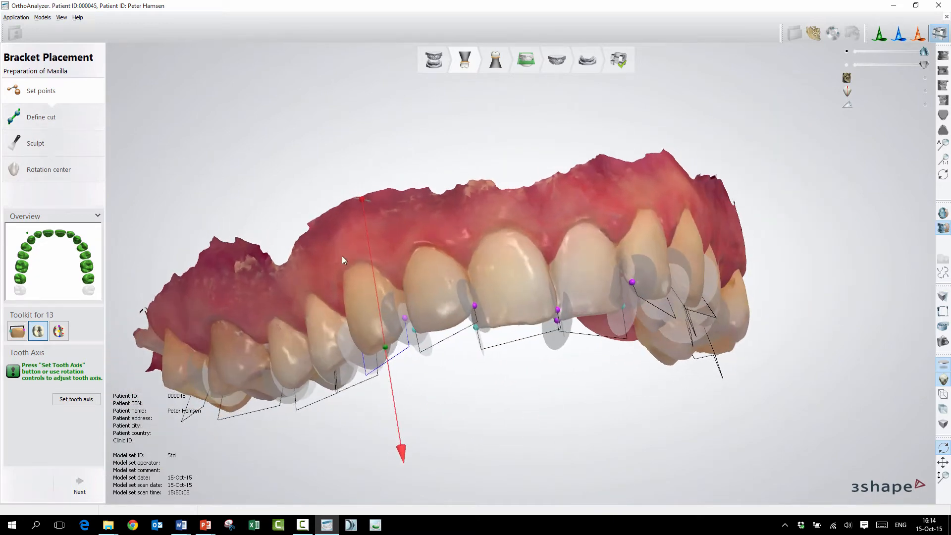
{"action": "right_click_drag", "start_coordinate": [342, 256], "coordinate": [364, 271]}
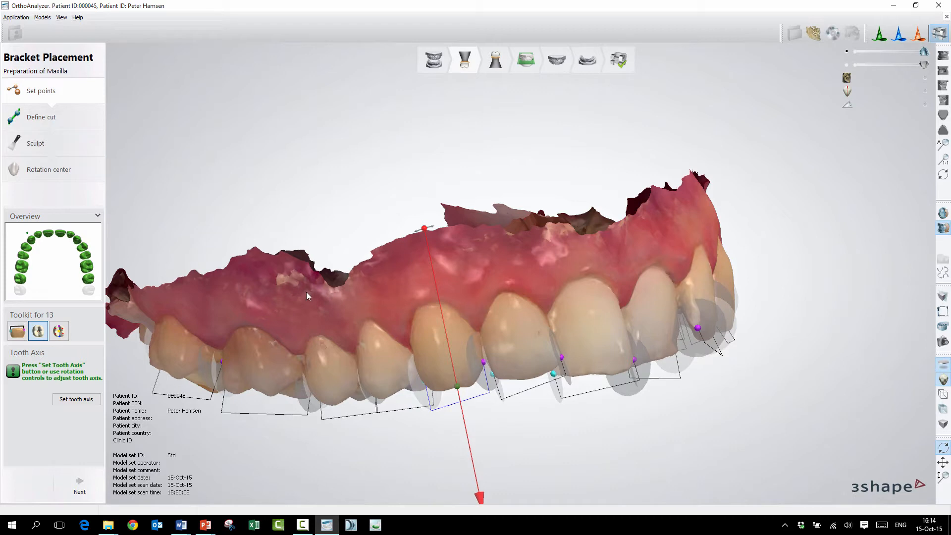
- In the maxilla's rotation center stage, hide the gingiva and inspect the rotation center of the upper left central incisor
{"action": "left_click", "coordinate": [36, 170]}
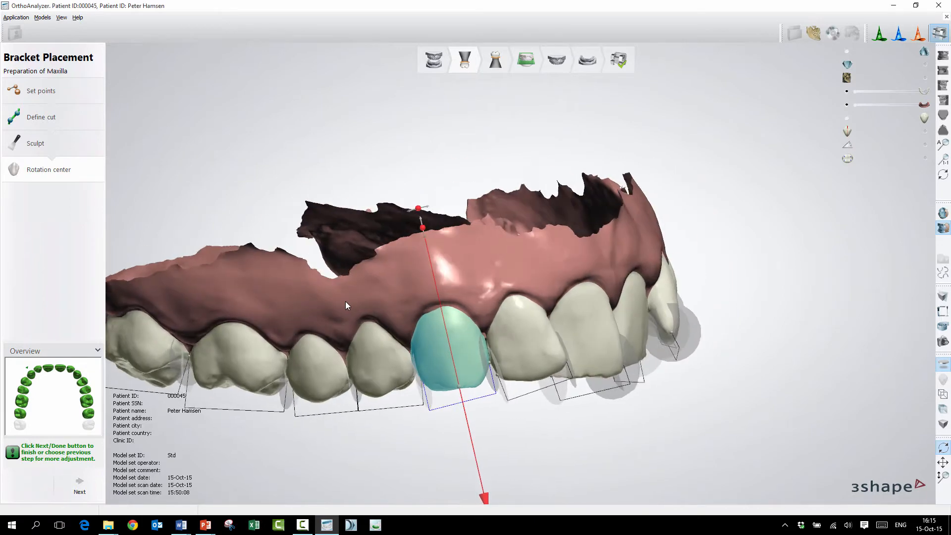
{"action": "right_click_drag", "start_coordinate": [346, 301], "coordinate": [396, 285]}
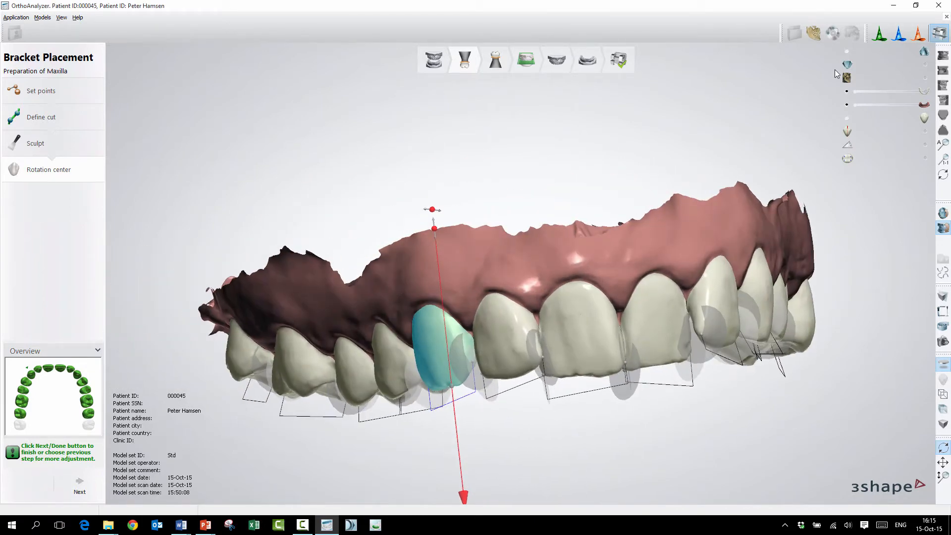
{"action": "left_click", "coordinate": [848, 104]}
{"action": "right_click_drag", "start_coordinate": [645, 256], "coordinate": [618, 268]}
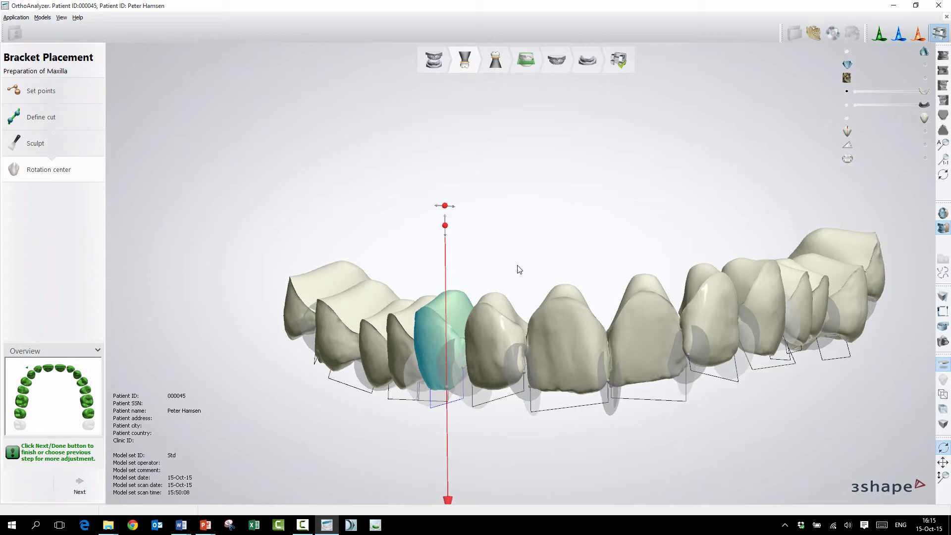
{"action": "left_click", "coordinate": [47, 369]}
{"action": "left_click", "coordinate": [62, 368]}
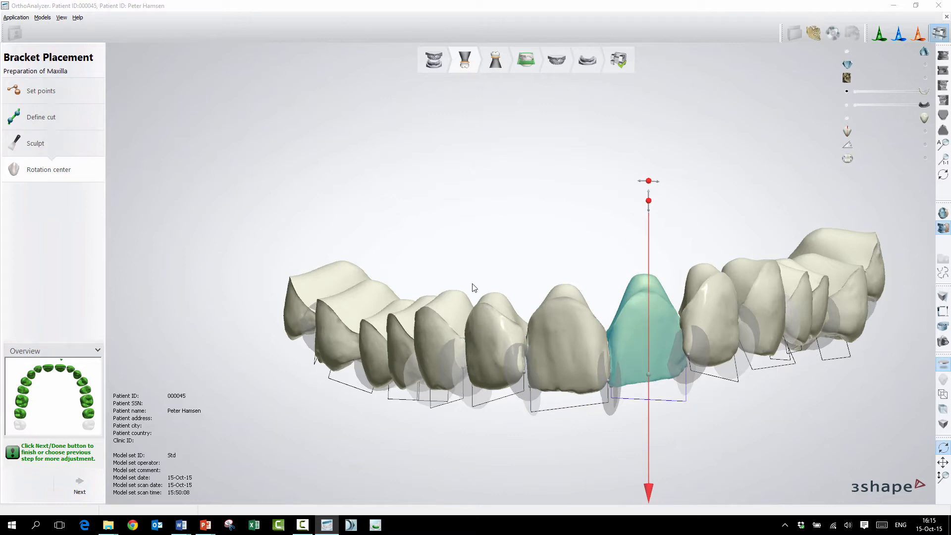
- Switch to the preparation of the mandible and show its gingiva together with the overlaid CT scan
{"action": "left_click", "coordinate": [494, 61]}
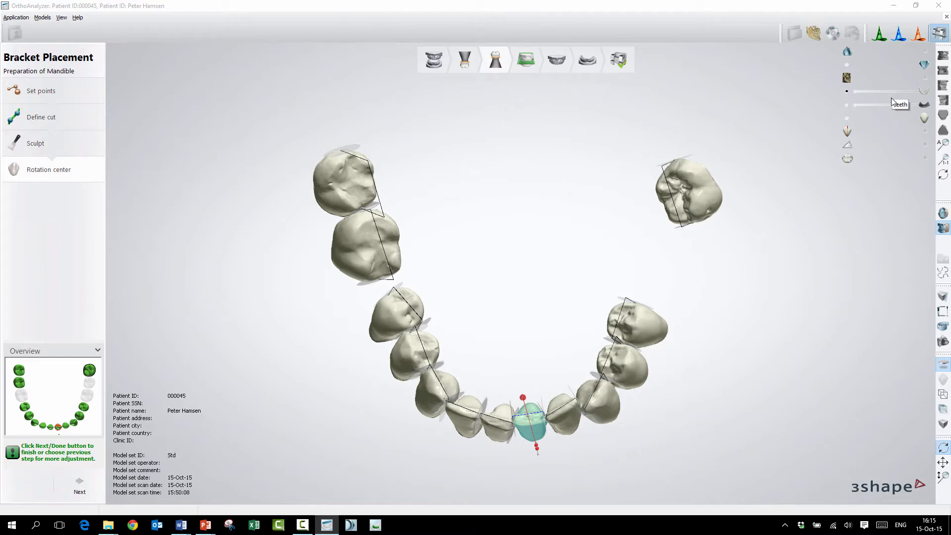
{"action": "left_click", "coordinate": [847, 105]}
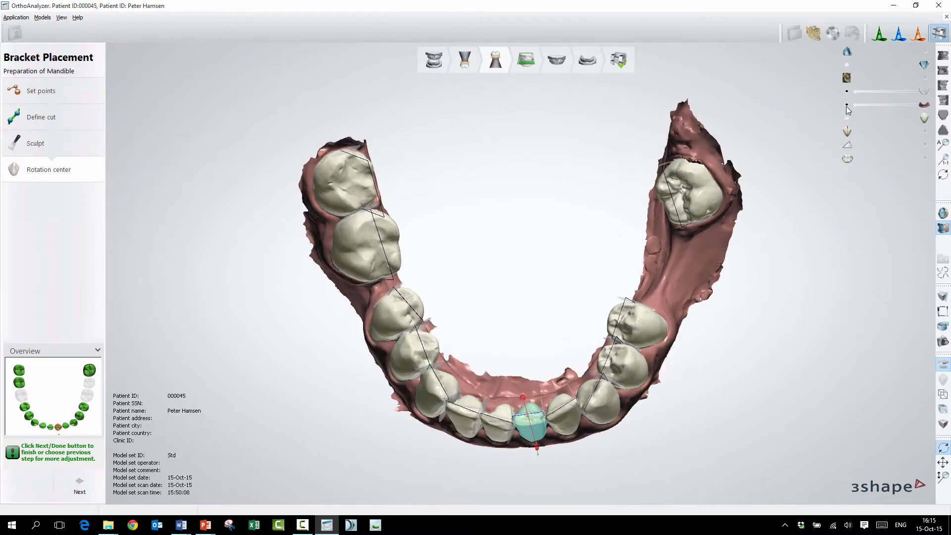
{"action": "right_click_drag", "start_coordinate": [690, 251], "coordinate": [717, 182]}
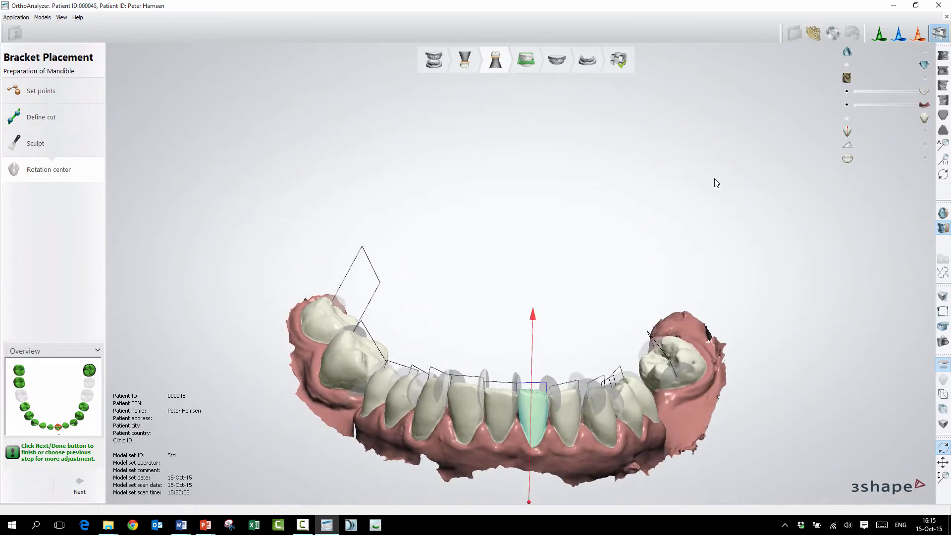
{"action": "left_click", "coordinate": [927, 80]}
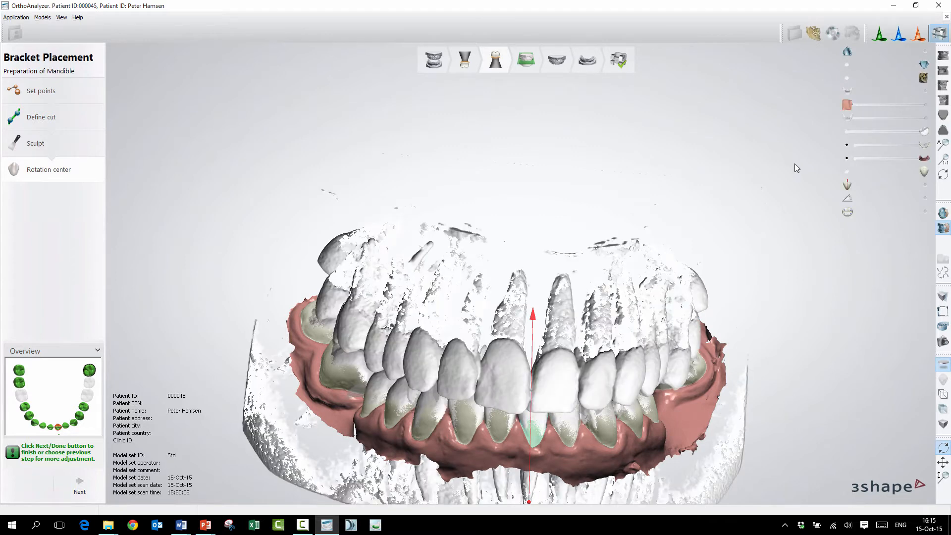
{"action": "right_click_drag", "start_coordinate": [551, 364], "coordinate": [549, 296]}
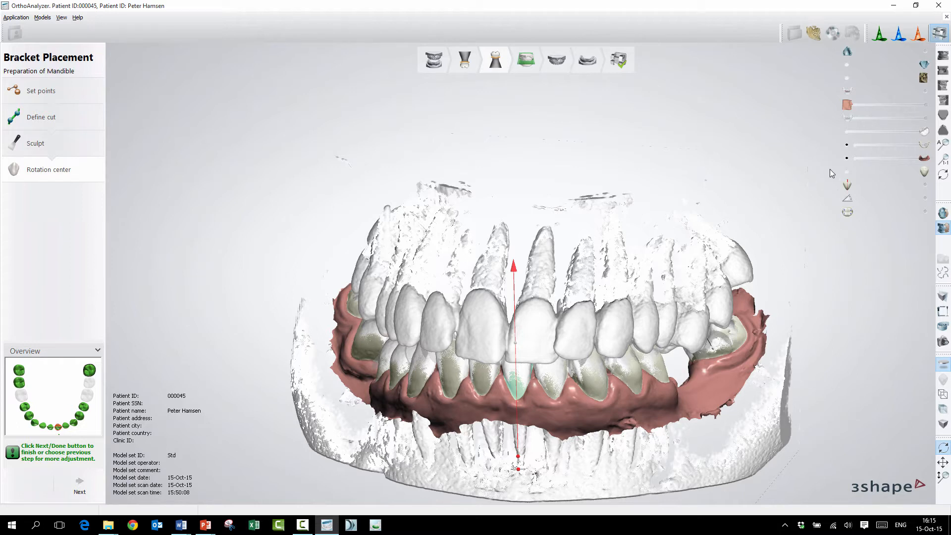
- Hide the gingiva and tilt the selected lower incisor's axis to follow its root in the CT scan
{"action": "left_click", "coordinate": [847, 158]}
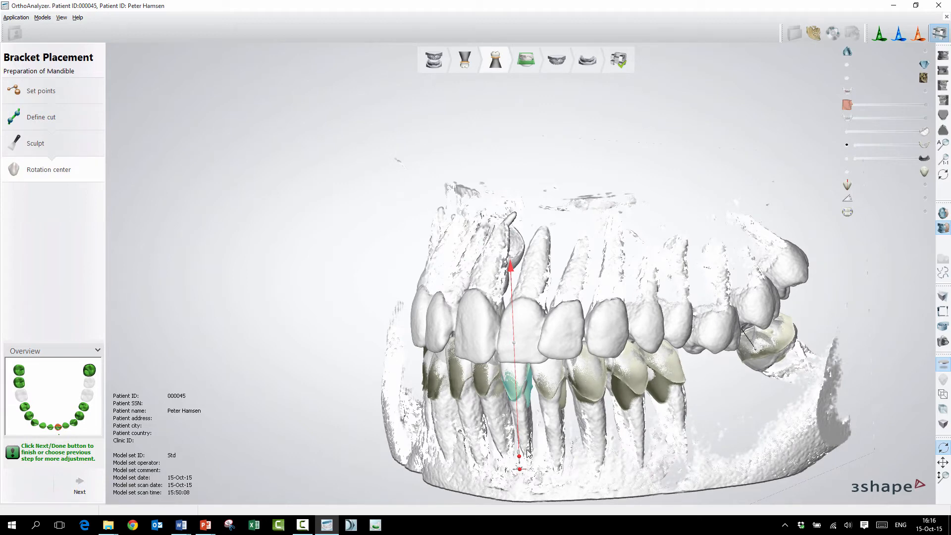
{"action": "scroll", "coordinate": [525, 473], "scroll_direction": "up", "scroll_amount": 3}
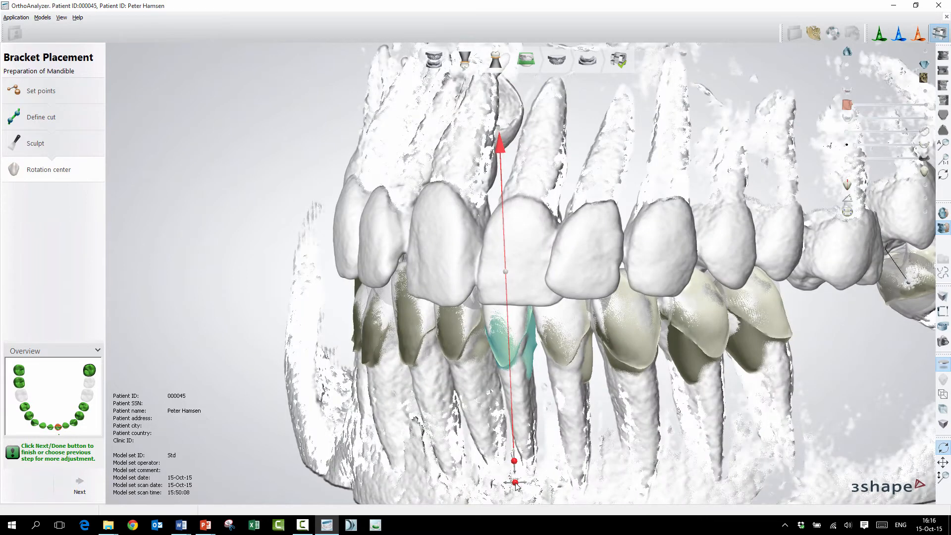
{"action": "left_click_drag", "start_coordinate": [515, 485], "coordinate": [527, 481]}
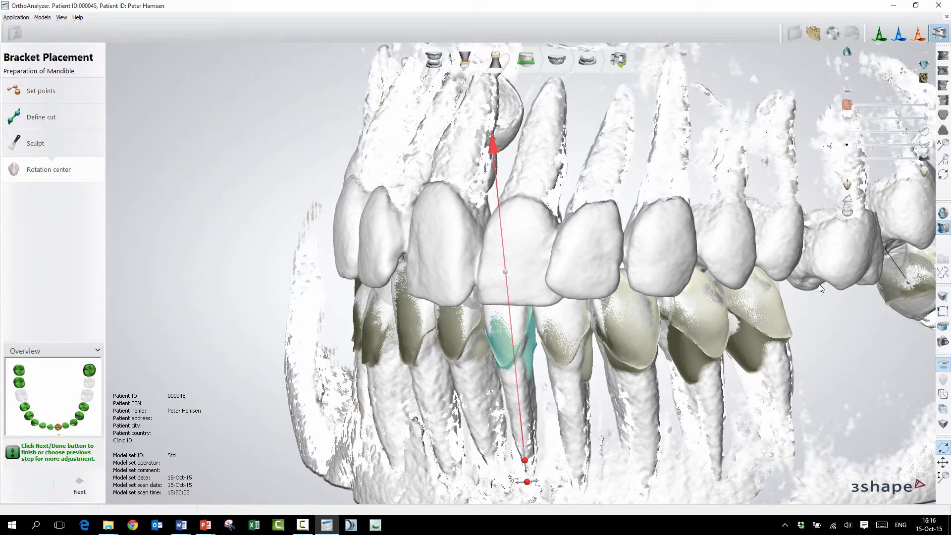
- Open a 2D cross section through the model and inspect the cutting plane from behind the lower front teeth
{"action": "left_click", "coordinate": [943, 296]}
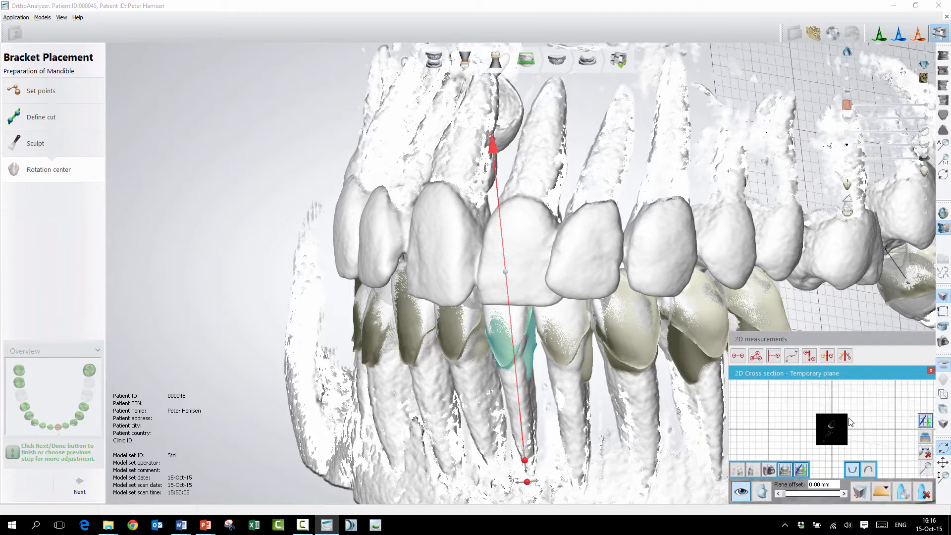
{"action": "scroll", "coordinate": [694, 346], "scroll_direction": "down", "scroll_amount": 2}
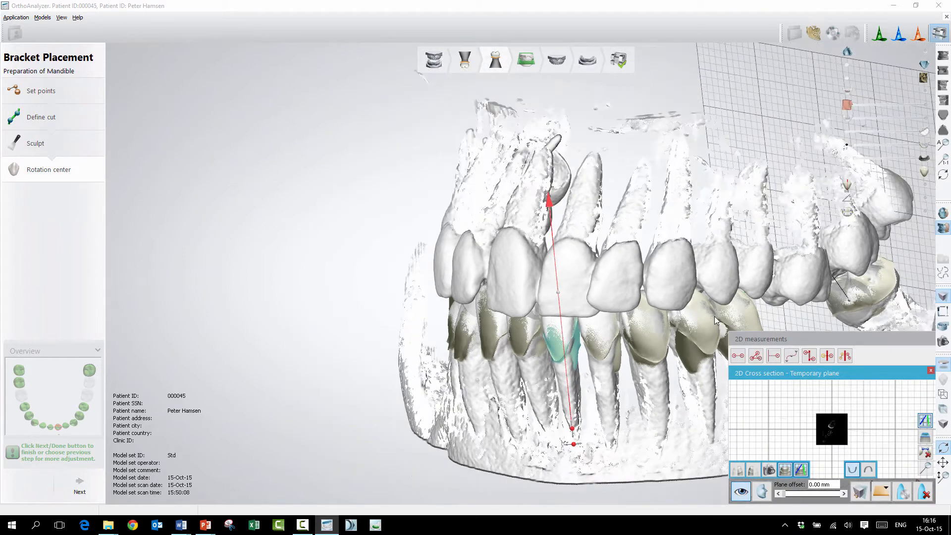
{"action": "right_click_drag", "start_coordinate": [715, 276], "coordinate": [577, 277]}
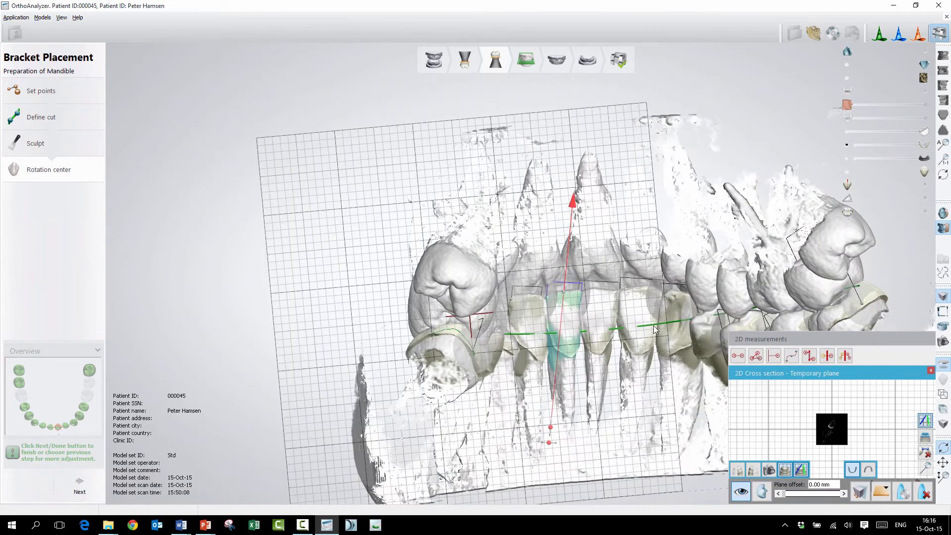
- Select the rearmost lower left molar and shift the cross-section plane to an offset of 13.05 mm
{"action": "left_click", "coordinate": [90, 375]}
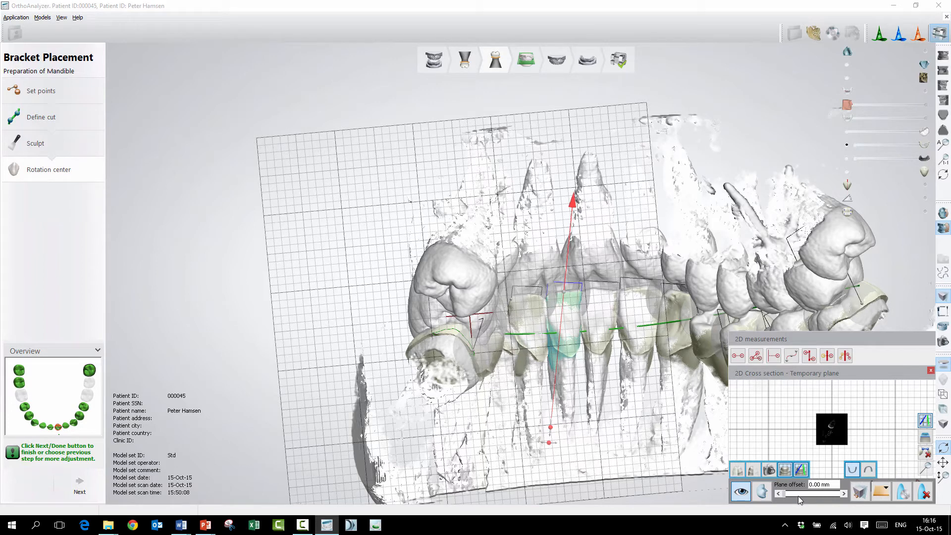
{"action": "left_click", "coordinate": [91, 371]}
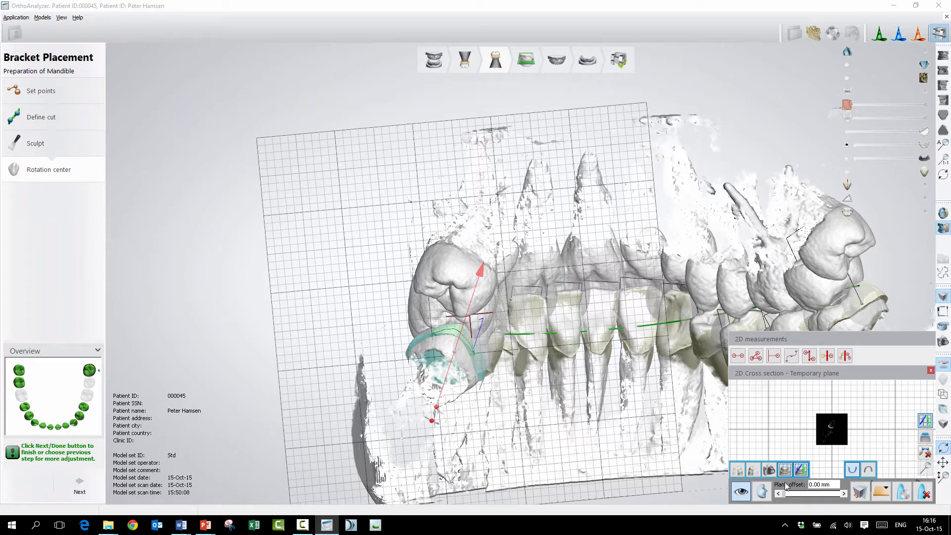
{"action": "left_click", "coordinate": [841, 493]}
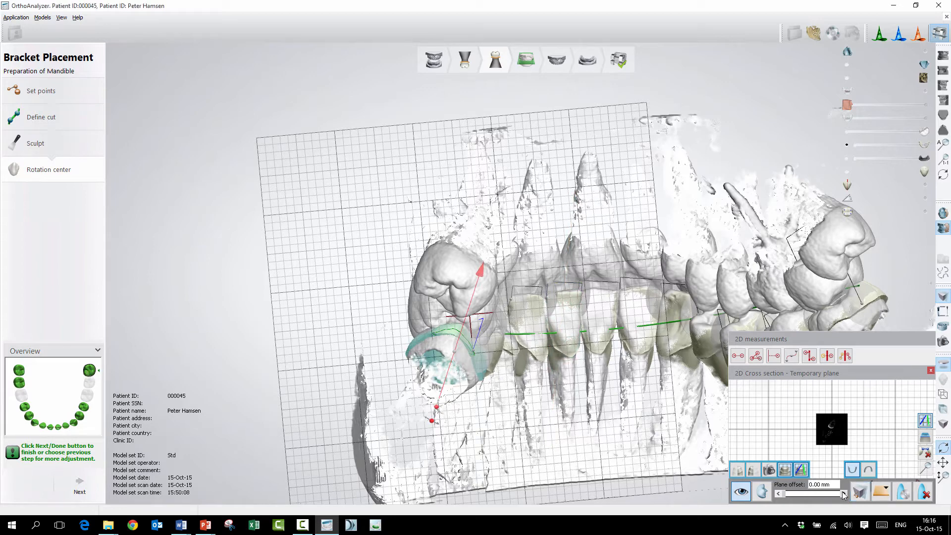
{"action": "left_click", "coordinate": [842, 493]}
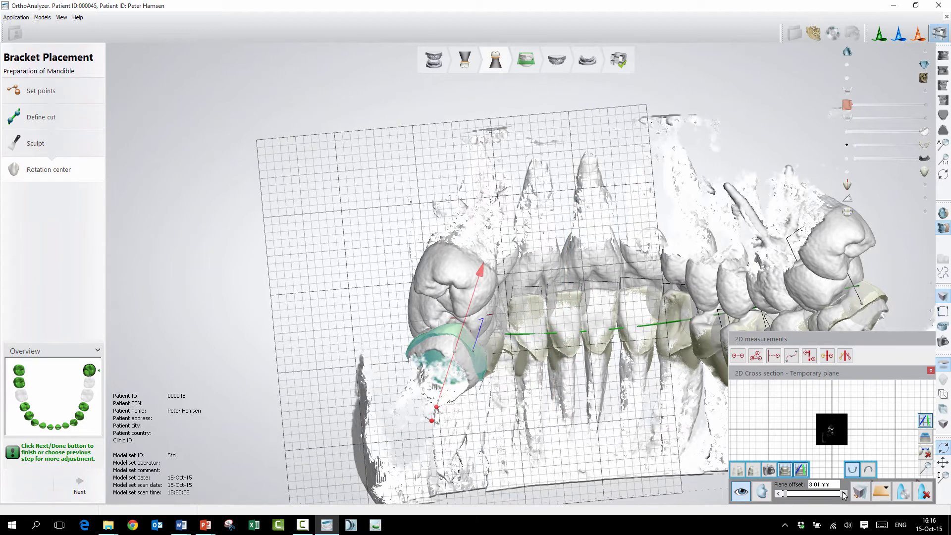
{"action": "left_click", "coordinate": [843, 493]}
{"action": "left_click", "coordinate": [843, 493]}
{"action": "left_click", "coordinate": [842, 493]}
{"action": "left_click", "coordinate": [842, 493]}
{"action": "left_click", "coordinate": [843, 493]}
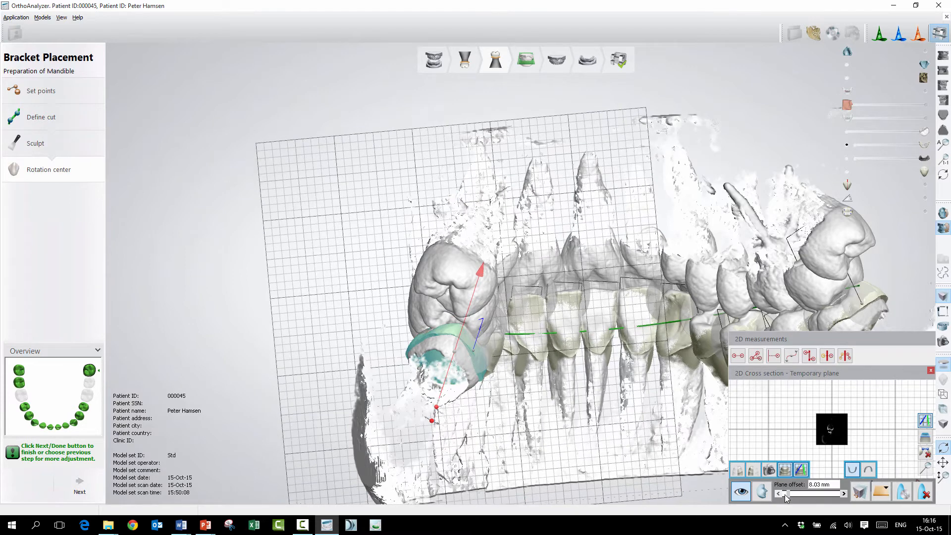
{"action": "left_click", "coordinate": [843, 493]}
{"action": "left_click", "coordinate": [843, 493]}
{"action": "left_click", "coordinate": [843, 493]}
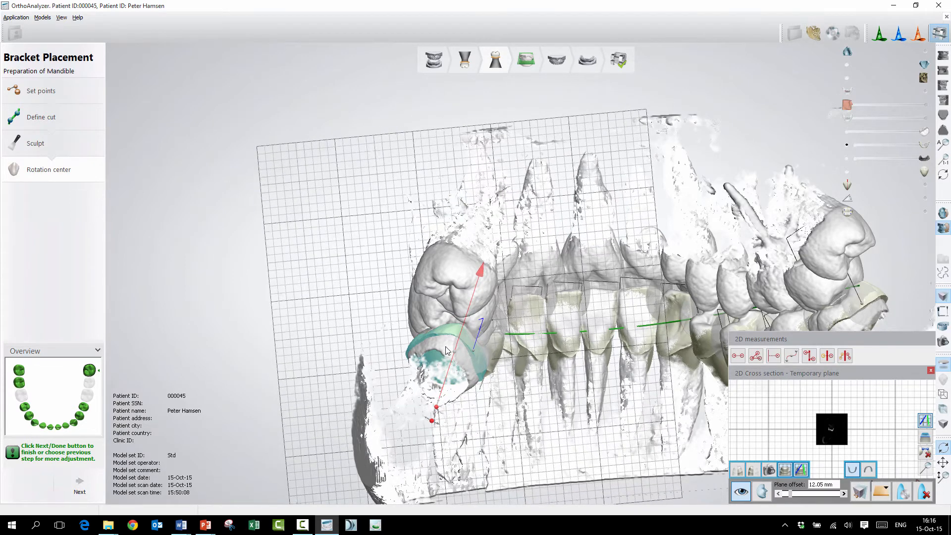
{"action": "right_click_drag", "start_coordinate": [432, 374], "coordinate": [430, 356]}
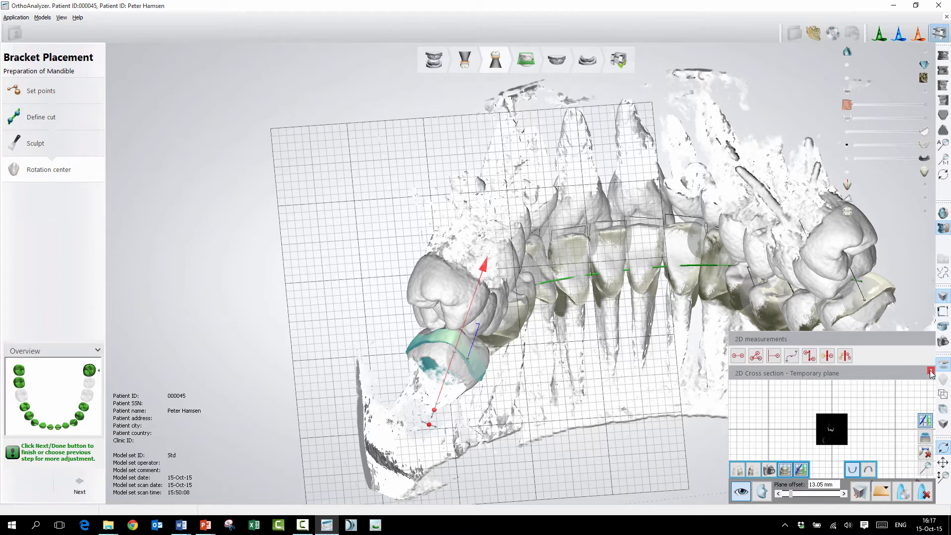
- Close the 2D cross section and hide the CT scan to inspect the selected lower molar and its axis
{"action": "left_click", "coordinate": [942, 298]}
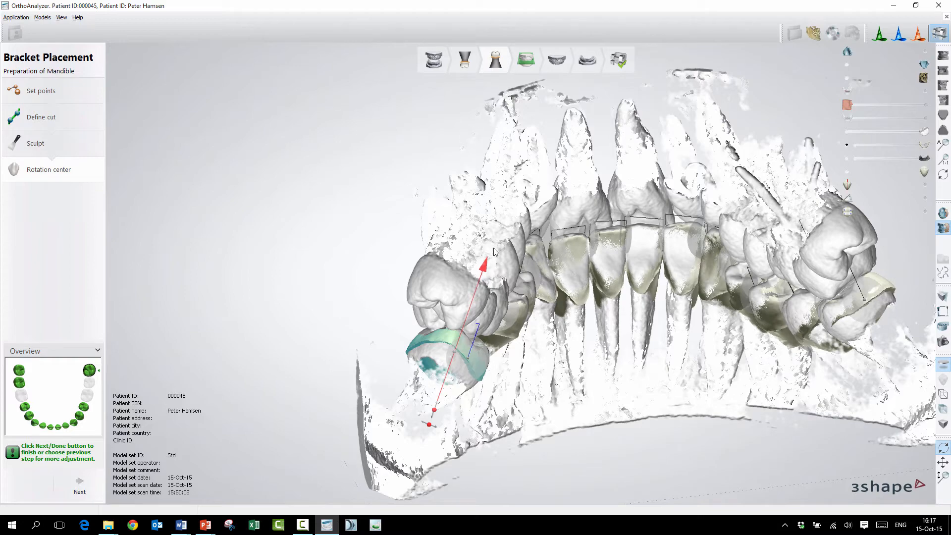
{"action": "right_click_drag", "start_coordinate": [484, 268], "coordinate": [581, 275]}
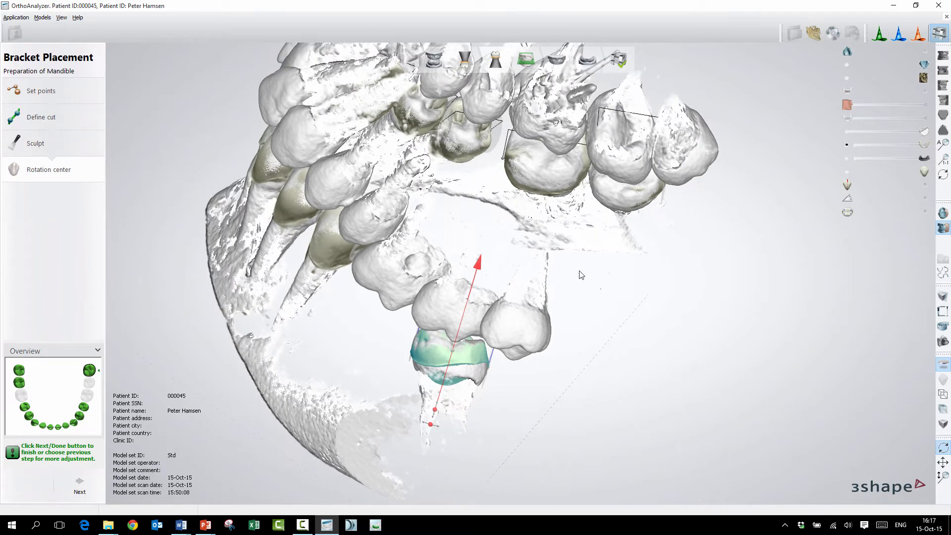
{"action": "left_click", "coordinate": [847, 77]}
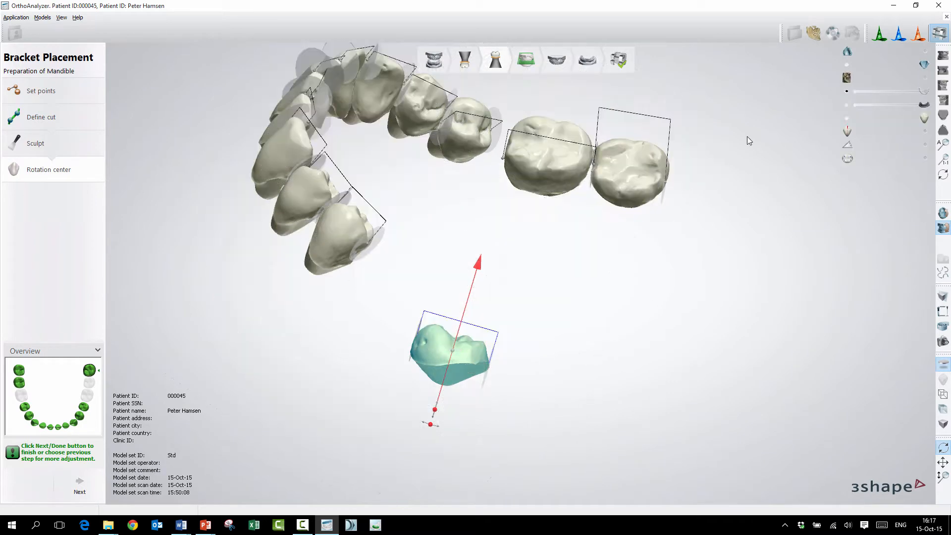
{"action": "right_click_drag", "start_coordinate": [525, 288], "coordinate": [512, 296]}
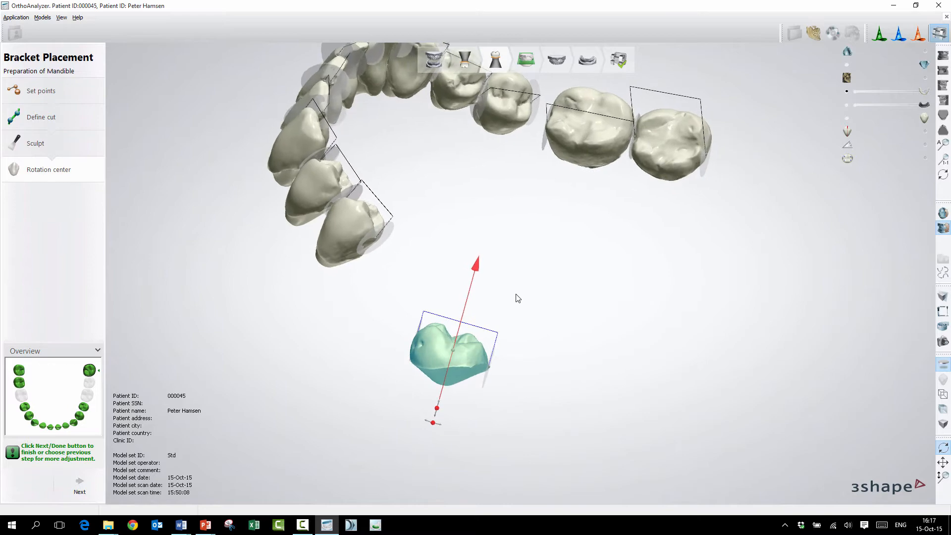
{"action": "scroll", "coordinate": [512, 296], "scroll_direction": "up", "scroll_amount": 3}
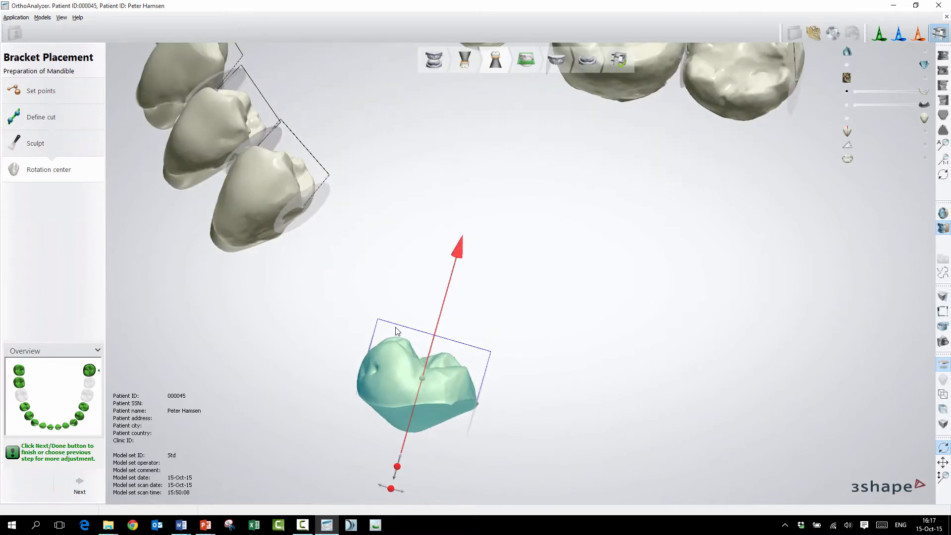
- Examine the lower left molar's axis from the side and select the rearmost lower left premolar to check its axis
{"action": "middle_click_drag", "start_coordinate": [355, 280], "coordinate": [442, 273]}
{"action": "mouse_move", "coordinate": [443, 276]}
{"action": "right_mouse_down"}
{"action": "mouse_move", "coordinate": [477, 282]}
{"action": "mouse_move", "coordinate": [463, 267]}
{"action": "mouse_move", "coordinate": [447, 274]}
{"action": "mouse_move", "coordinate": [555, 255]}
{"action": "mouse_move", "coordinate": [551, 266]}
{"action": "mouse_move", "coordinate": [431, 278]}
{"action": "right_mouse_up"}
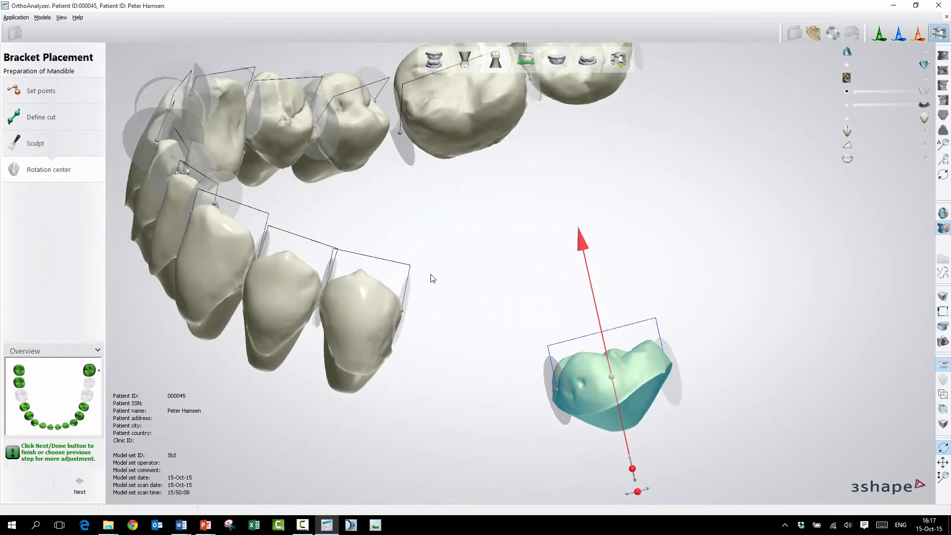
{"action": "left_click", "coordinate": [361, 301]}
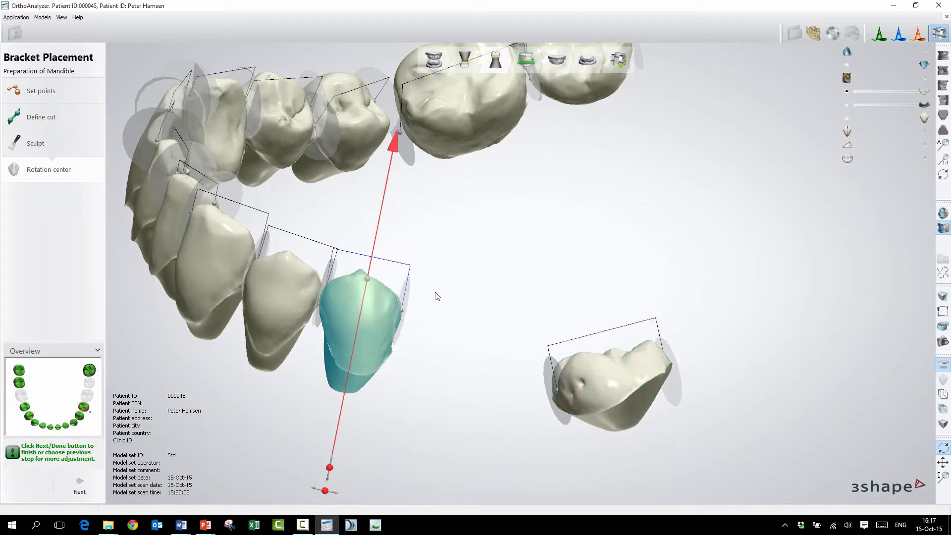
{"action": "scroll", "coordinate": [437, 231], "scroll_direction": "down", "scroll_amount": 1}
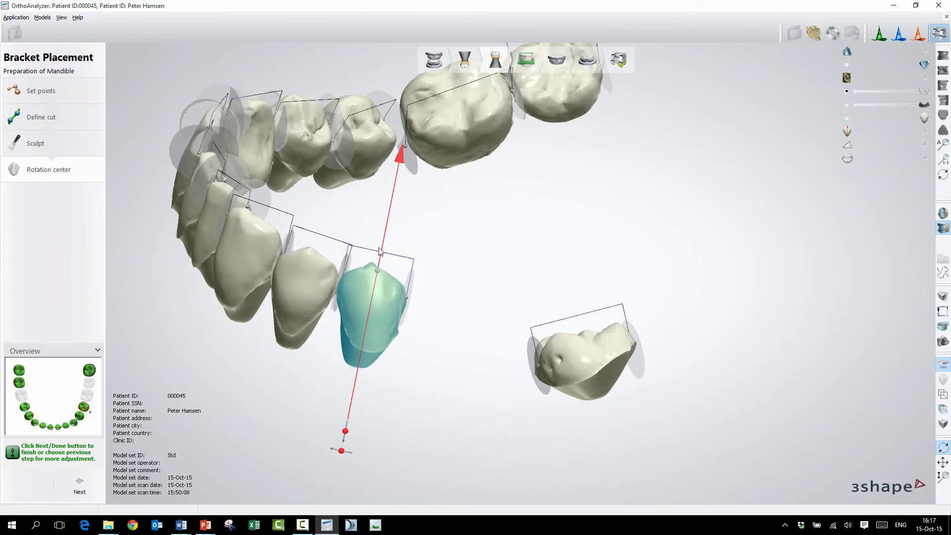
- Finish the mandible preparation and review the occlusion plane and the standard planes on the maxilla
{"action": "left_click", "coordinate": [80, 486]}
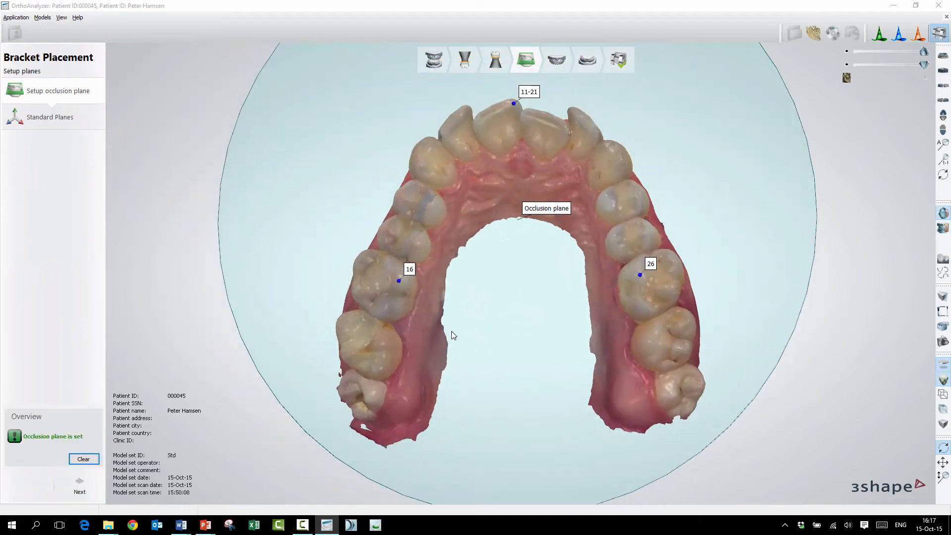
{"action": "right_click_drag", "start_coordinate": [515, 250], "coordinate": [527, 280]}
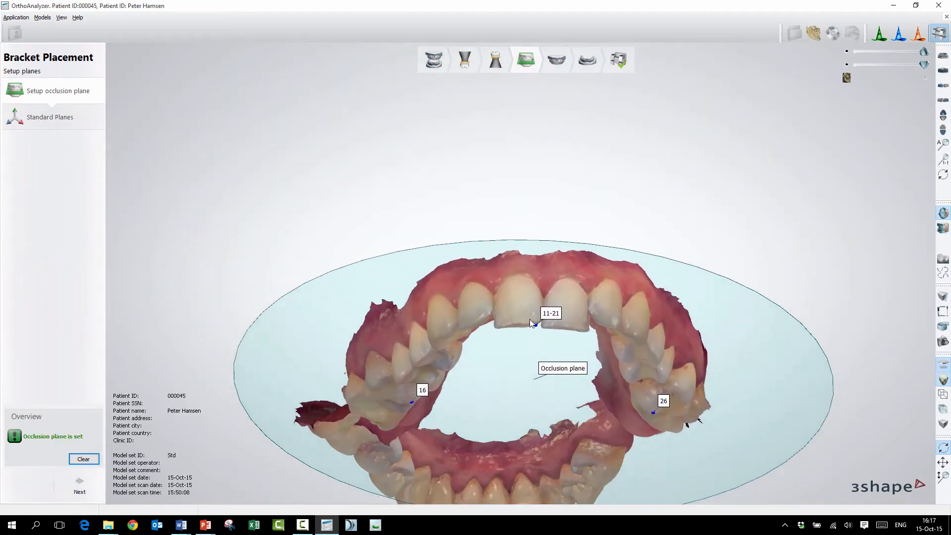
{"action": "mouse_move", "coordinate": [530, 319]}
{"action": "right_mouse_down"}
{"action": "mouse_move", "coordinate": [530, 282]}
{"action": "mouse_move", "coordinate": [516, 315]}
{"action": "mouse_move", "coordinate": [500, 317]}
{"action": "right_mouse_up"}
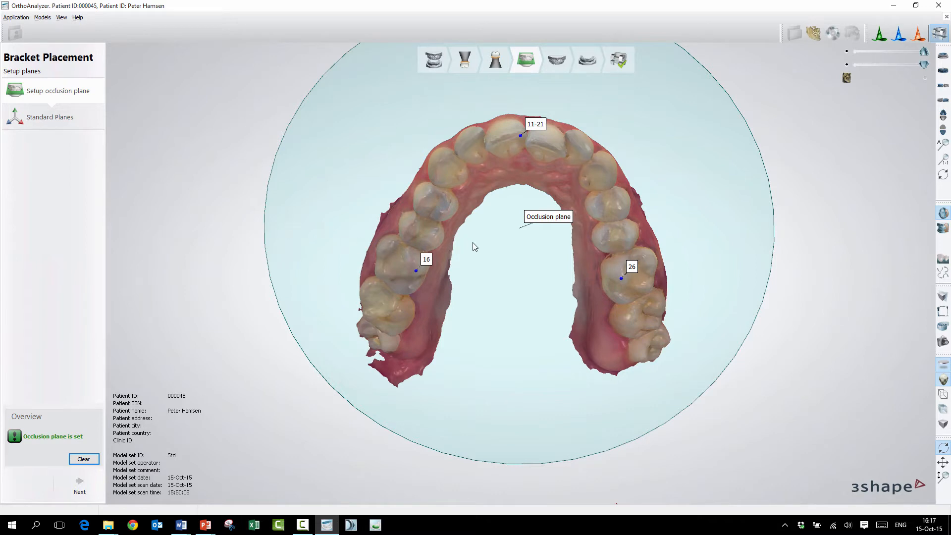
{"action": "right_click_drag", "start_coordinate": [476, 250], "coordinate": [513, 248]}
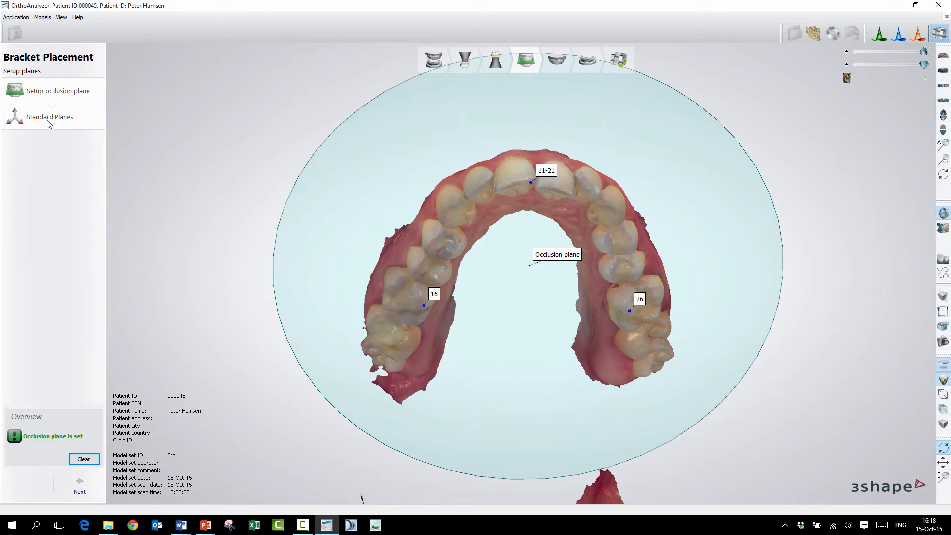
{"action": "left_click", "coordinate": [48, 122]}
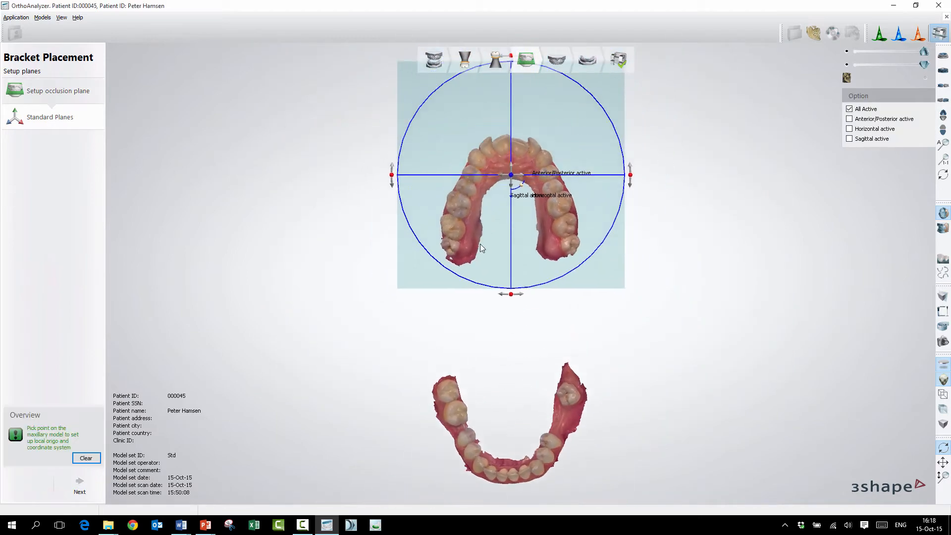
{"action": "scroll", "coordinate": [515, 217], "scroll_direction": "up", "scroll_amount": 2}
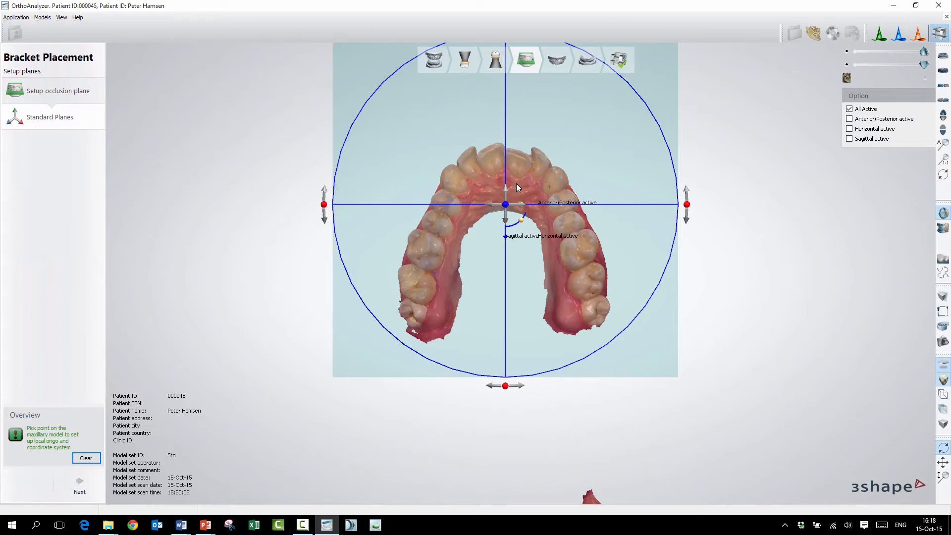
- Start bracket placement for the maxilla with the FA points set to default positions and inspect them around the arch
{"action": "left_click", "coordinate": [556, 61]}
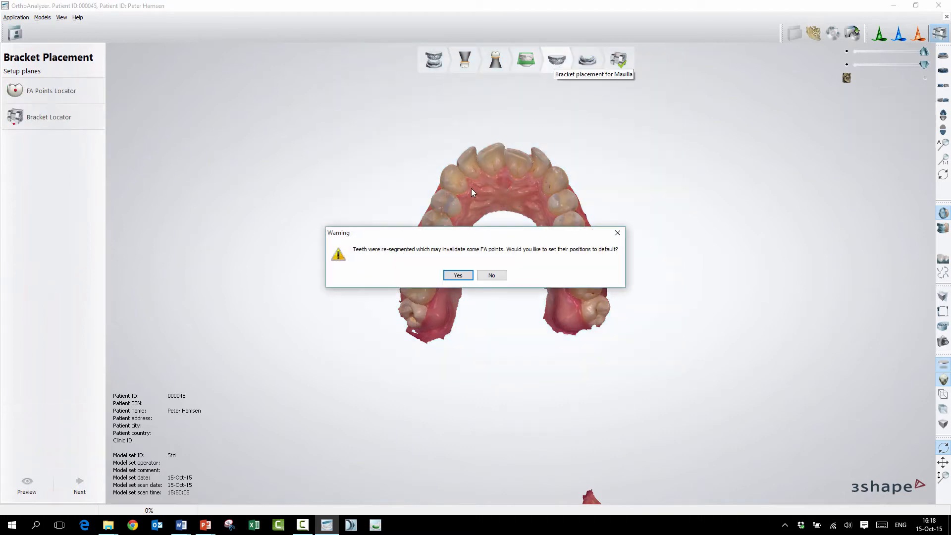
{"action": "left_click", "coordinate": [458, 275]}
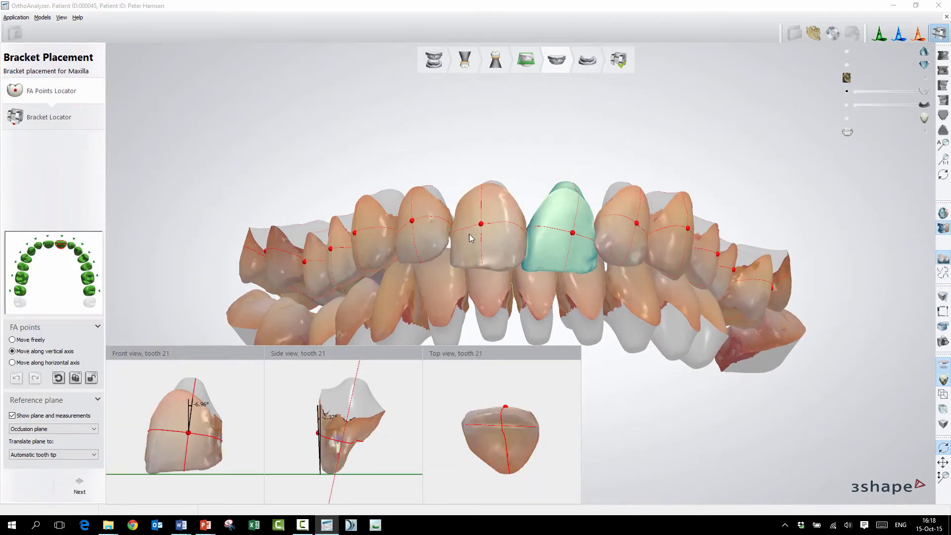
{"action": "right_click_drag", "start_coordinate": [428, 239], "coordinate": [454, 240]}
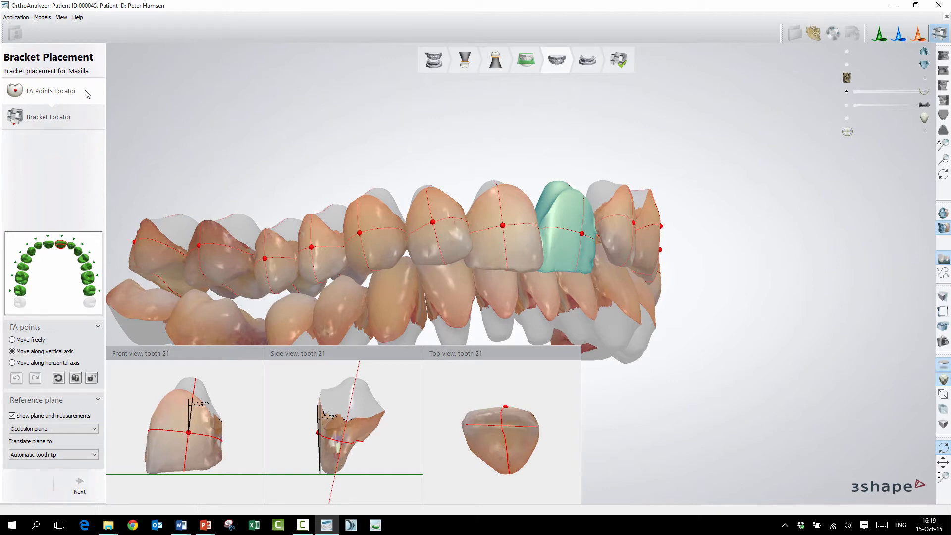
{"action": "mouse_move", "coordinate": [427, 256]}
{"action": "right_mouse_down"}
{"action": "mouse_move", "coordinate": [474, 266]}
{"action": "mouse_move", "coordinate": [438, 261]}
{"action": "right_mouse_up"}
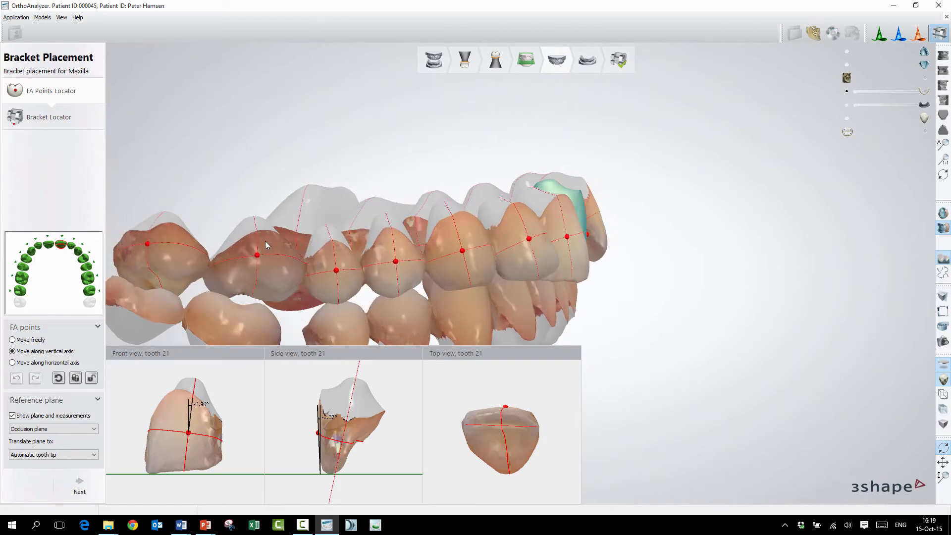
{"action": "right_click_drag", "start_coordinate": [288, 247], "coordinate": [405, 235]}
{"action": "right_click_drag", "start_coordinate": [530, 249], "coordinate": [513, 247]}
{"action": "right_click_drag", "start_coordinate": [511, 189], "coordinate": [540, 253]}
- Try moving tooth 13's FA point toward the gingiva along its vertical axis, and reset it to its default position
{"action": "left_click", "coordinate": [524, 255]}
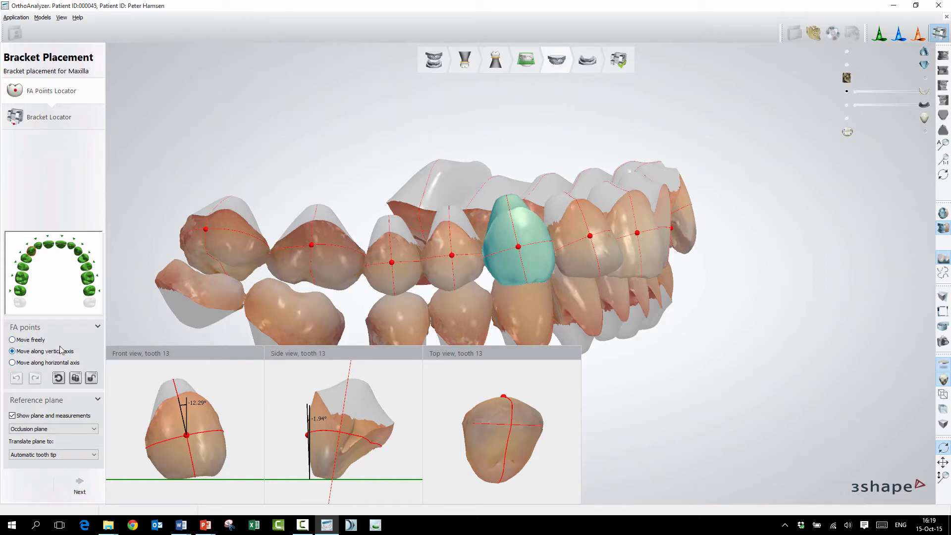
{"action": "left_click_drag", "start_coordinate": [518, 247], "coordinate": [517, 240]}
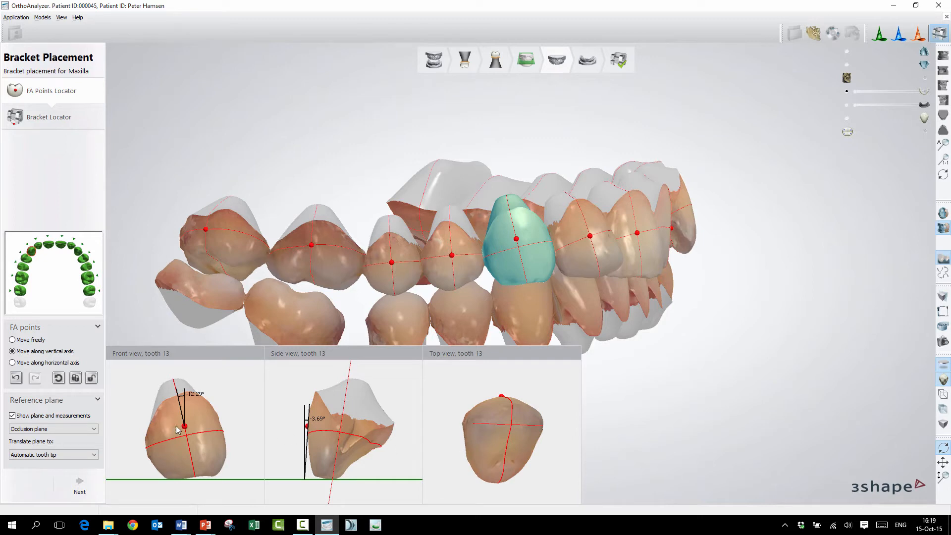
{"action": "left_click", "coordinate": [58, 378]}
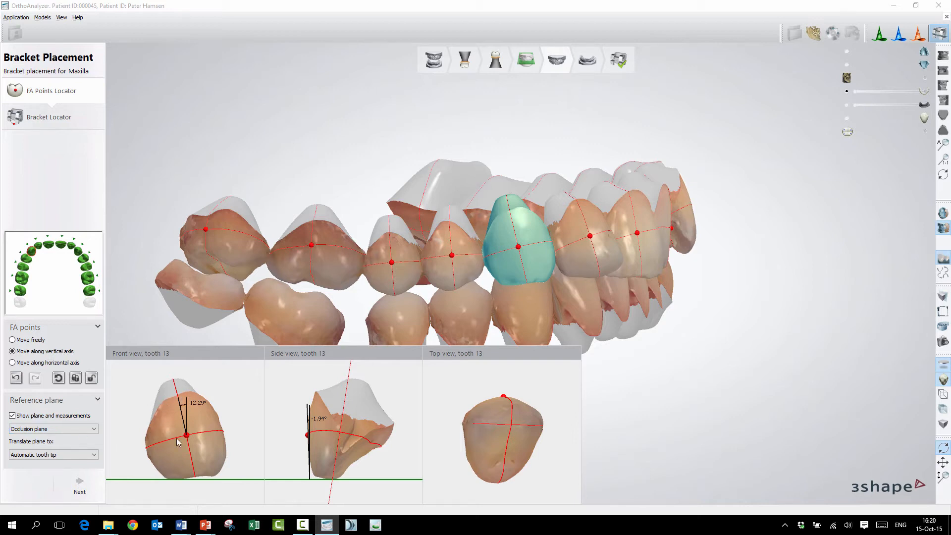
- Select tooth 14, view its measurements against the Tooth edge plane, and return the reference to the Occlusion plane
{"action": "left_click", "coordinate": [460, 279]}
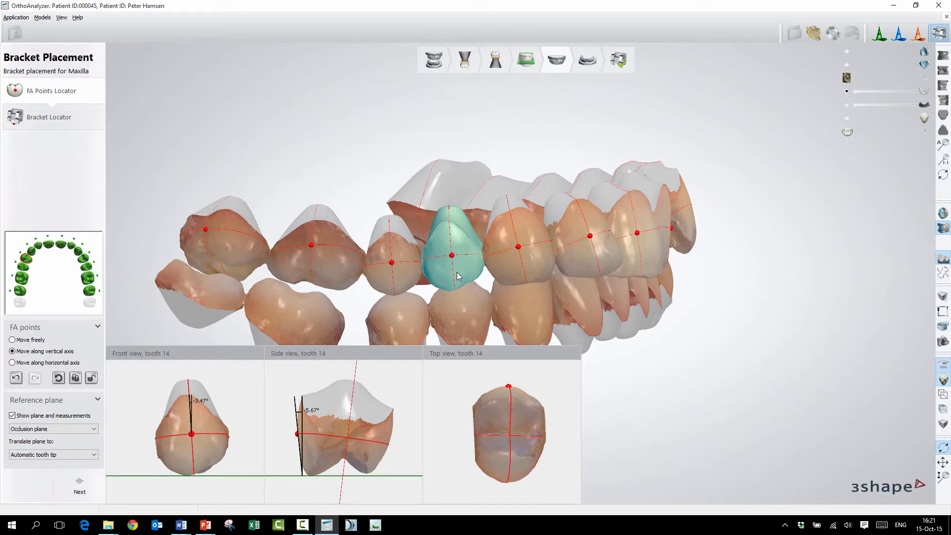
{"action": "left_click", "coordinate": [94, 430]}
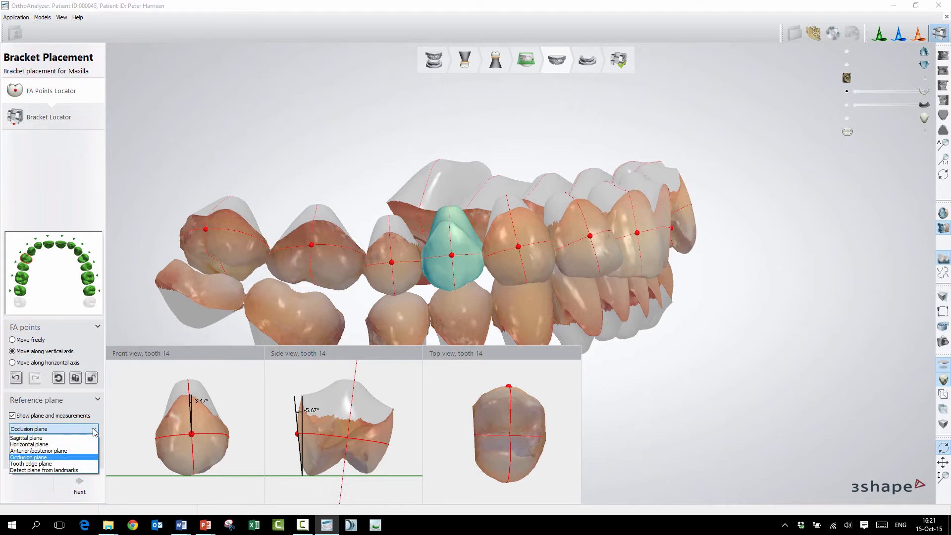
{"action": "left_click", "coordinate": [66, 465]}
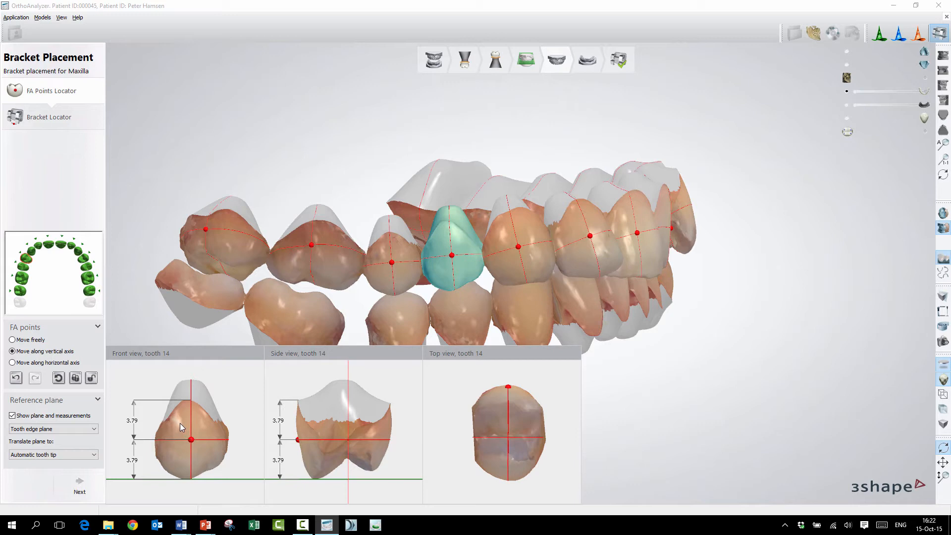
{"action": "left_click", "coordinate": [75, 429]}
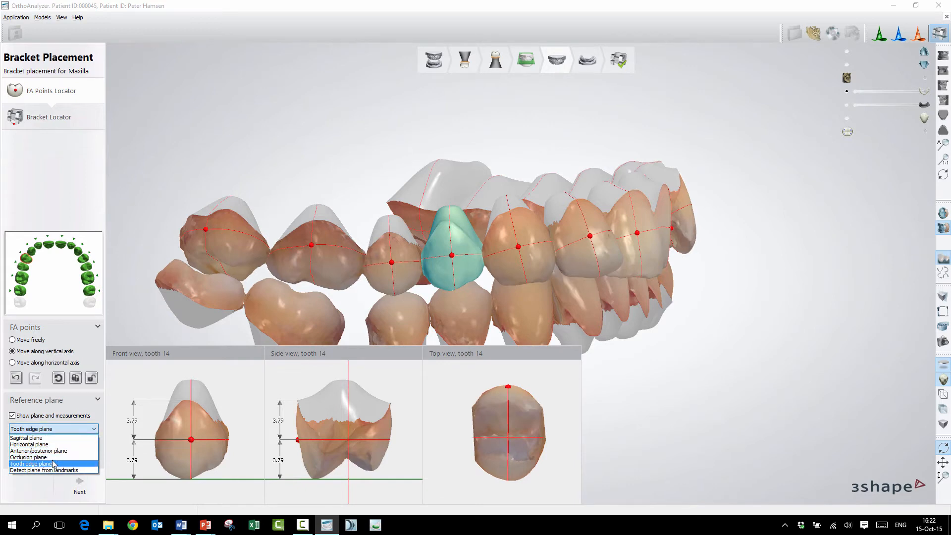
{"action": "left_click", "coordinate": [53, 457]}
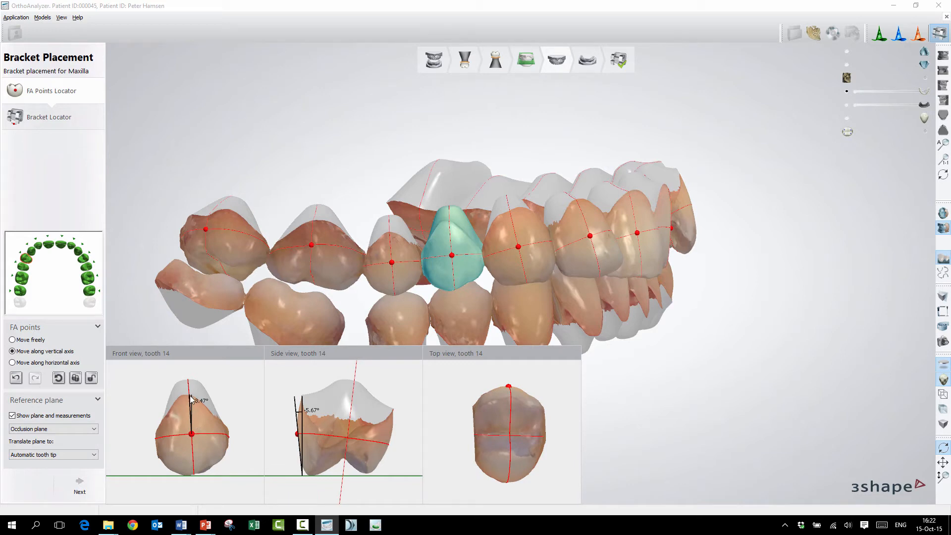
- Check the FA points of teeth 16, 12, 27 and 26, and validate all FA points of the maxilla
{"action": "left_click", "coordinate": [316, 273]}
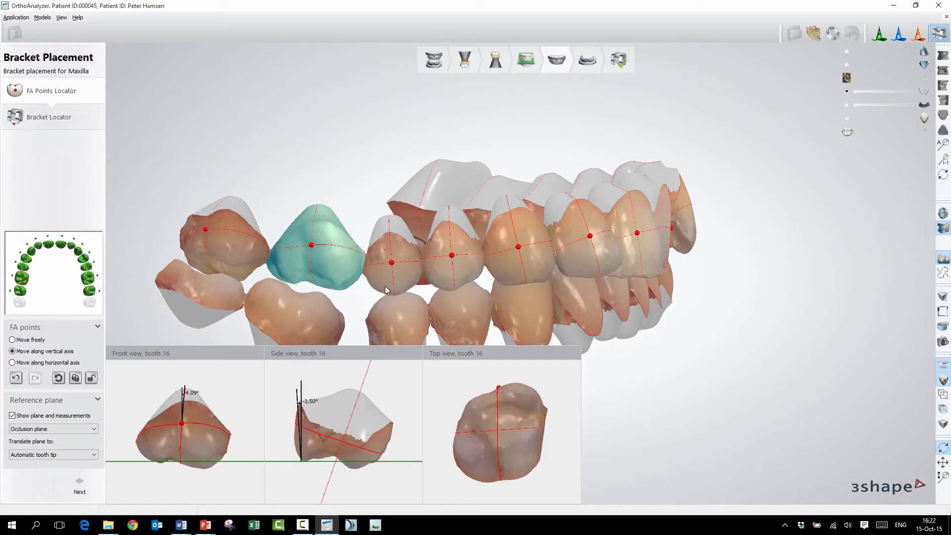
{"action": "left_click", "coordinate": [590, 263]}
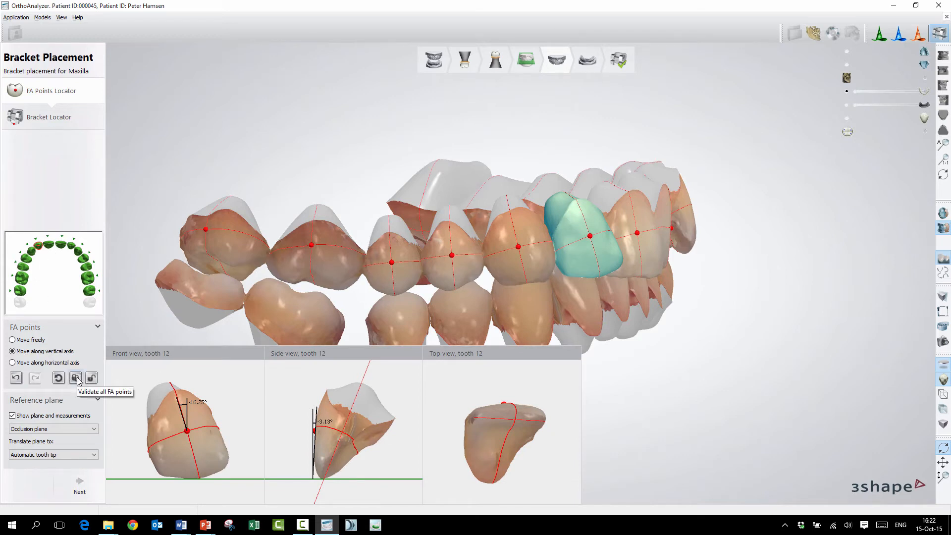
{"action": "right_click_drag", "start_coordinate": [441, 283], "coordinate": [637, 251]}
{"action": "left_click", "coordinate": [789, 152]}
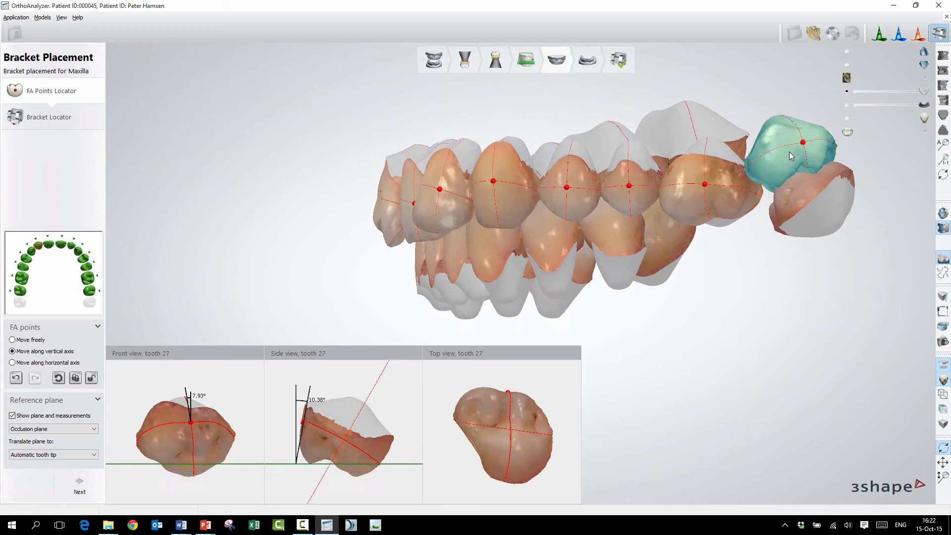
{"action": "left_click", "coordinate": [709, 196]}
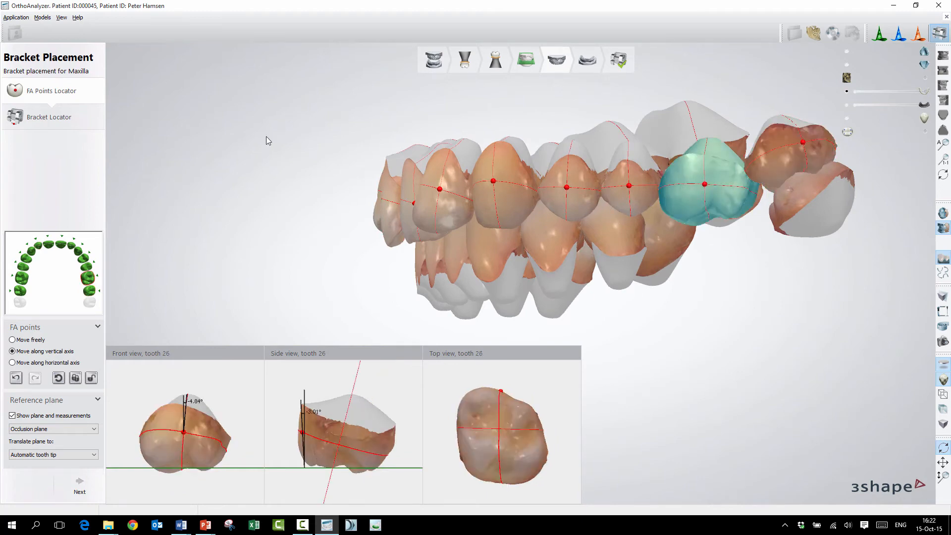
{"action": "left_click", "coordinate": [75, 378]}
{"action": "right_click_drag", "start_coordinate": [481, 209], "coordinate": [499, 192]}
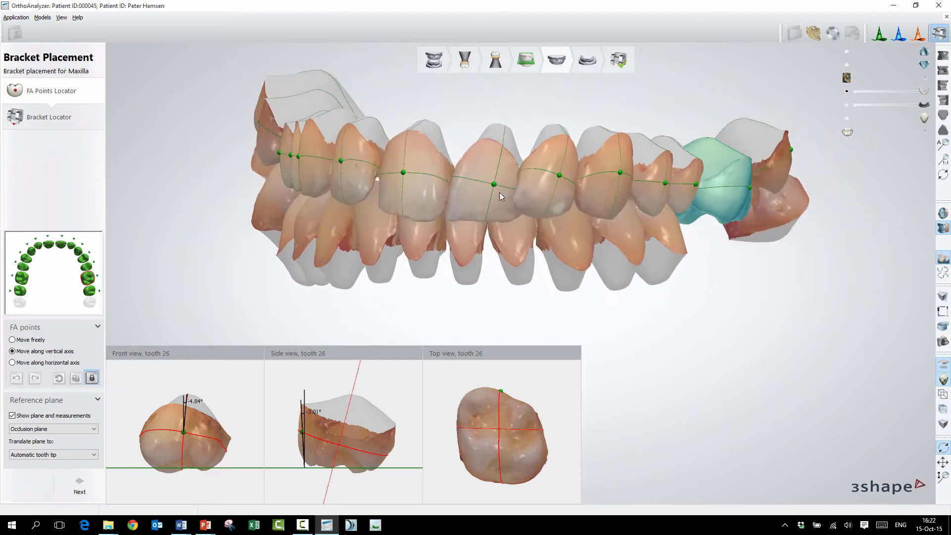
- Open the Bracket Locator for the maxilla and hide the mandibular teeth and their brackets
{"action": "left_click", "coordinate": [61, 120]}
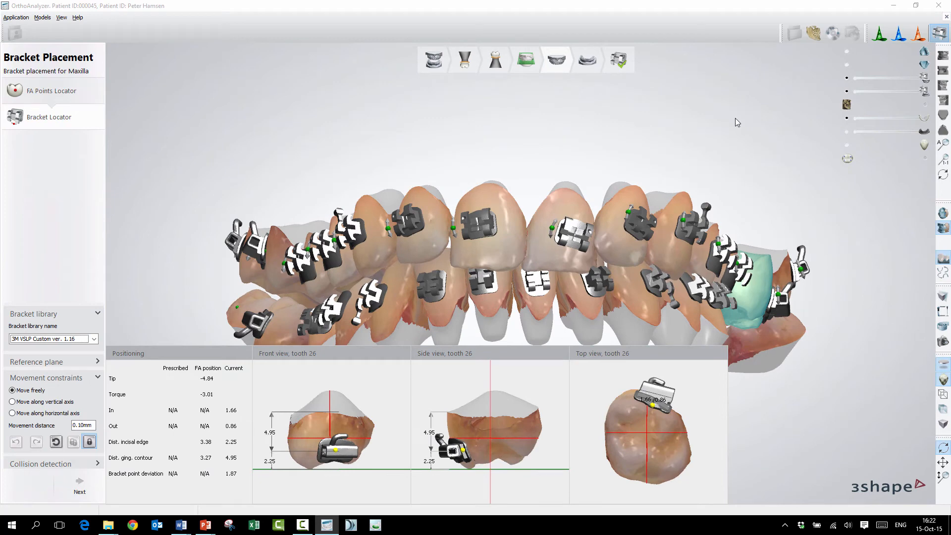
{"action": "left_click", "coordinate": [847, 65]}
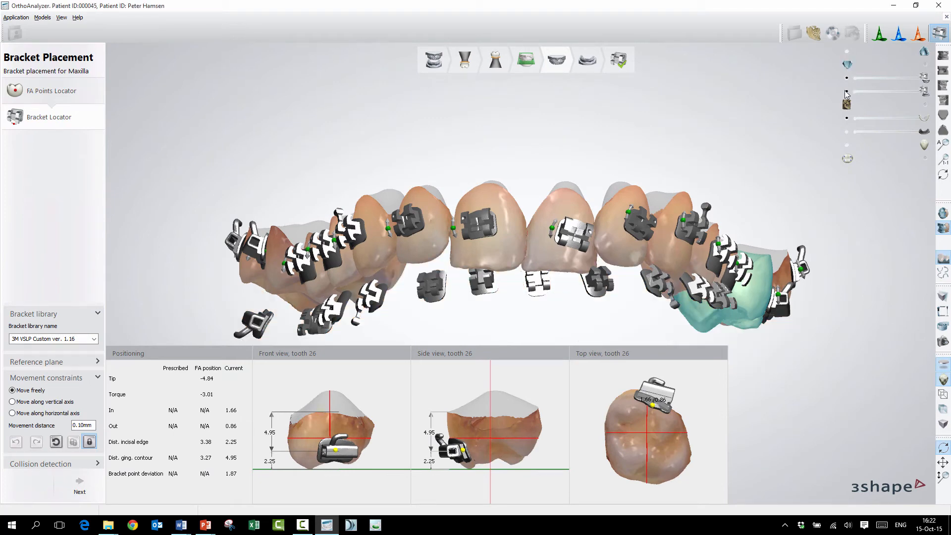
{"action": "left_click", "coordinate": [847, 92]}
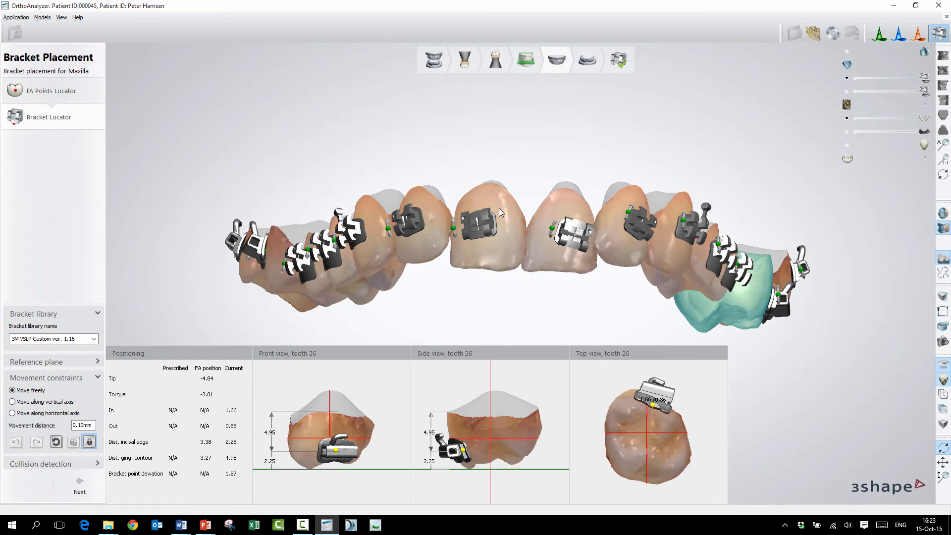
{"action": "right_click_drag", "start_coordinate": [498, 208], "coordinate": [462, 188]}
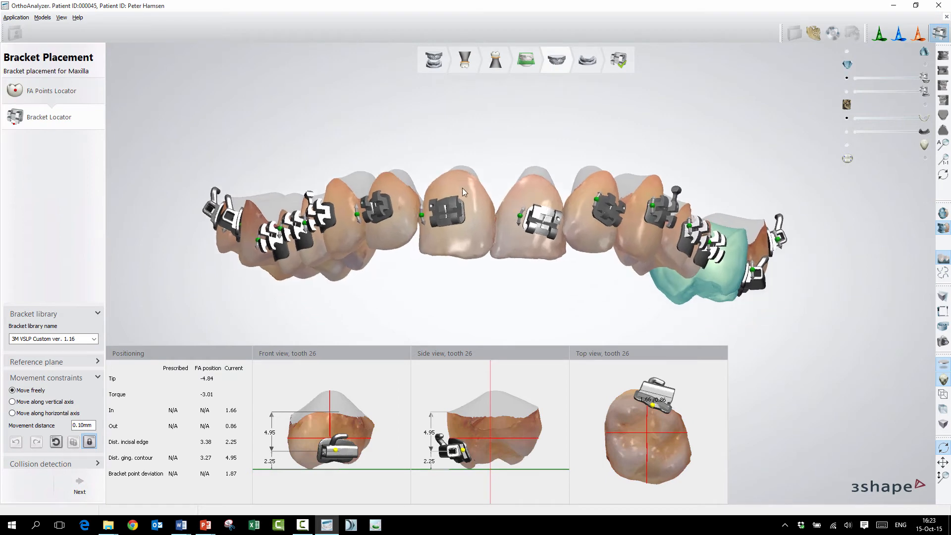
- Look through the available bracket libraries and inspect the brackets along the upper arch, ending close up on tooth 26
{"action": "left_click", "coordinate": [94, 338]}
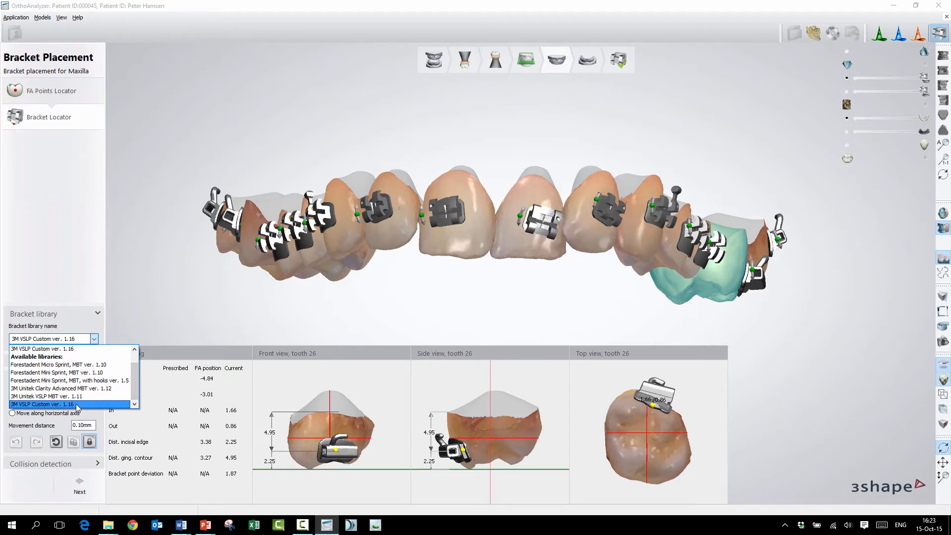
{"action": "left_click", "coordinate": [389, 235]}
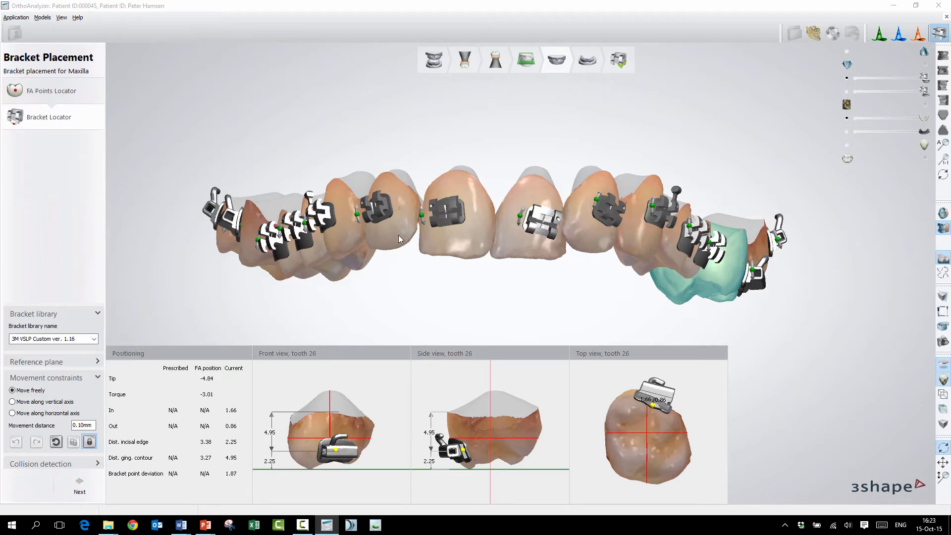
{"action": "right_click_drag", "start_coordinate": [399, 236], "coordinate": [415, 237]}
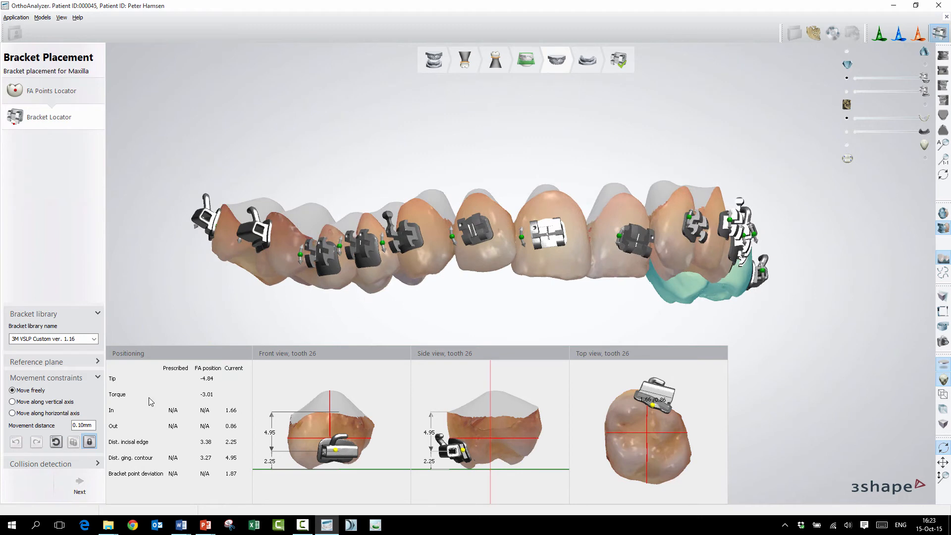
{"action": "mouse_move", "coordinate": [502, 235]}
{"action": "right_mouse_down"}
{"action": "mouse_move", "coordinate": [507, 227]}
{"action": "mouse_move", "coordinate": [499, 238]}
{"action": "right_mouse_up"}
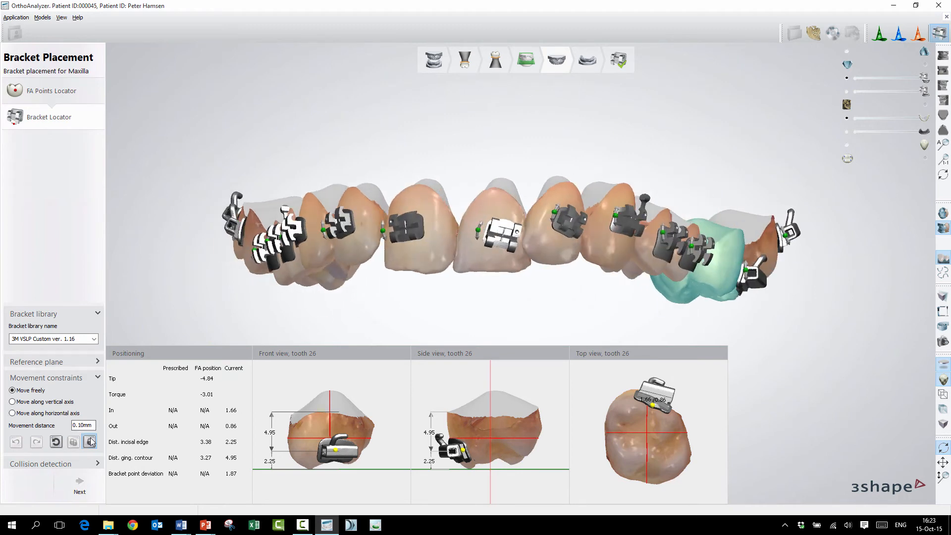
{"action": "right_click_drag", "start_coordinate": [650, 292], "coordinate": [675, 280]}
{"action": "scroll", "coordinate": [705, 263], "scroll_direction": "up", "scroll_amount": 3}
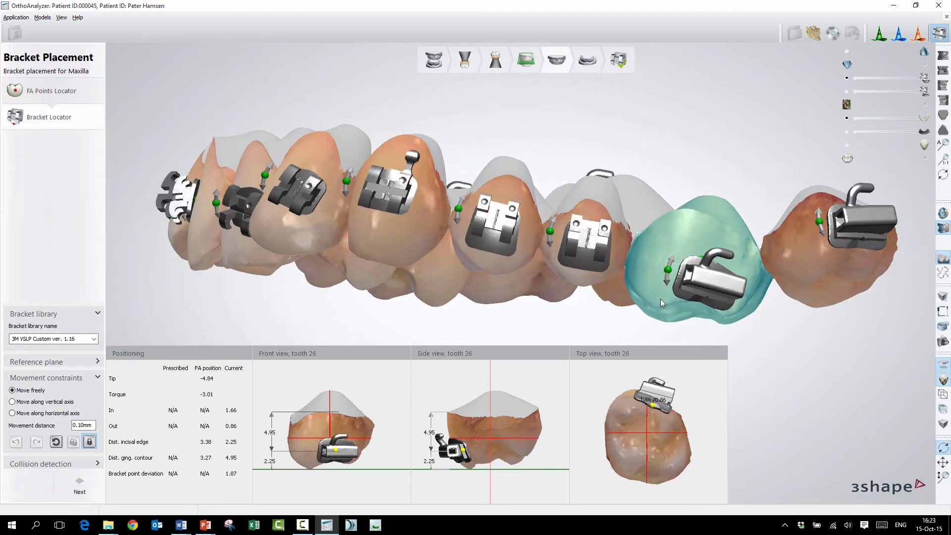
- Unlock tooth 26's bracket and move it gingivally over the tooth surface to about 3.8 mm from the incisal edge
{"action": "left_click", "coordinate": [88, 443]}
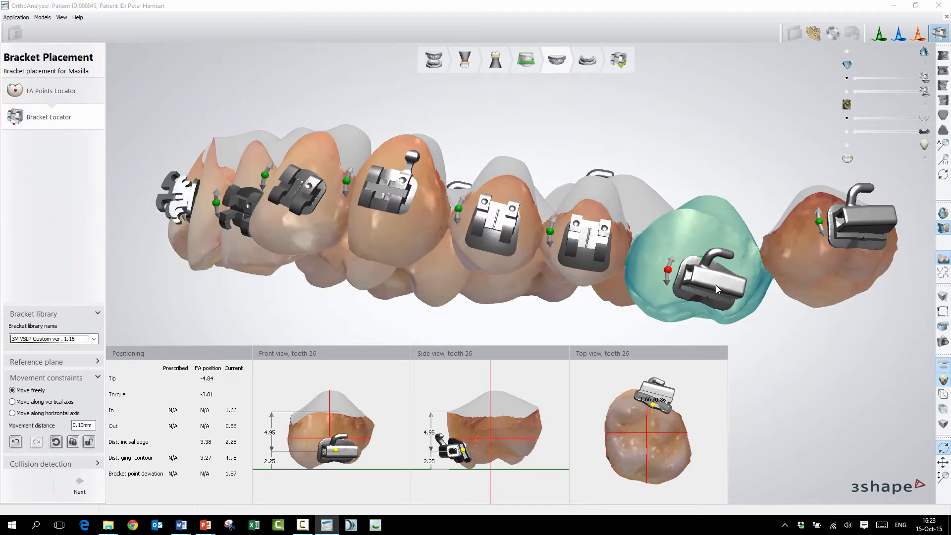
{"action": "left_click_drag", "start_coordinate": [712, 284], "coordinate": [715, 248]}
{"action": "right_click_drag", "start_coordinate": [719, 289], "coordinate": [714, 206]}
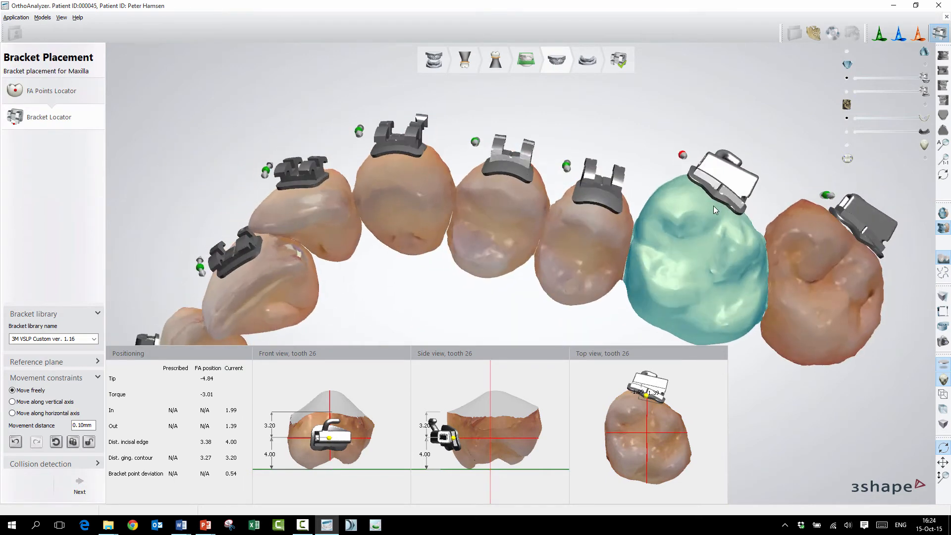
{"action": "left_click_drag", "start_coordinate": [721, 187], "coordinate": [727, 220]}
{"action": "right_click_drag", "start_coordinate": [727, 216], "coordinate": [733, 201]}
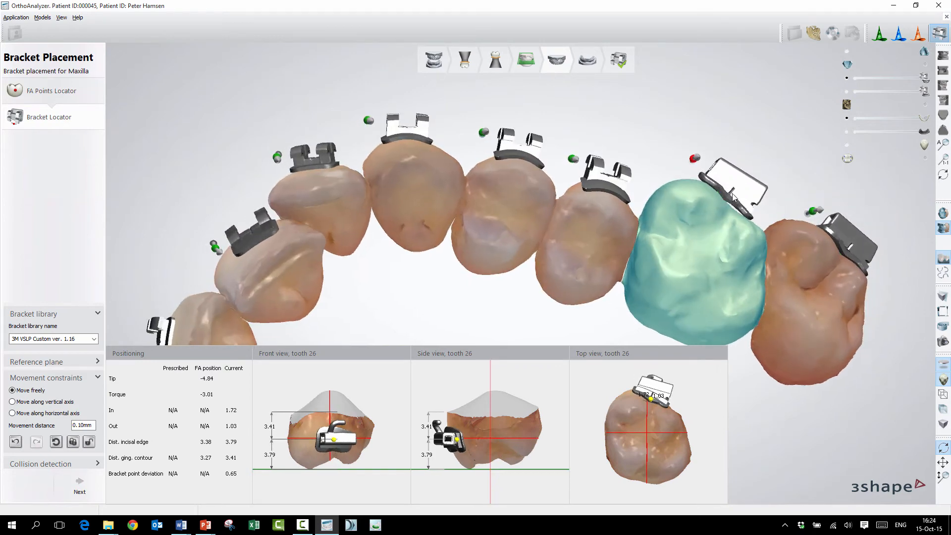
- Fine-tune the bracket on tooth 26 from the occlusal and side views to about 4 mm from the incisal edge
{"action": "left_click_drag", "start_coordinate": [727, 193], "coordinate": [735, 206]}
{"action": "right_click_drag", "start_coordinate": [734, 212], "coordinate": [683, 290]}
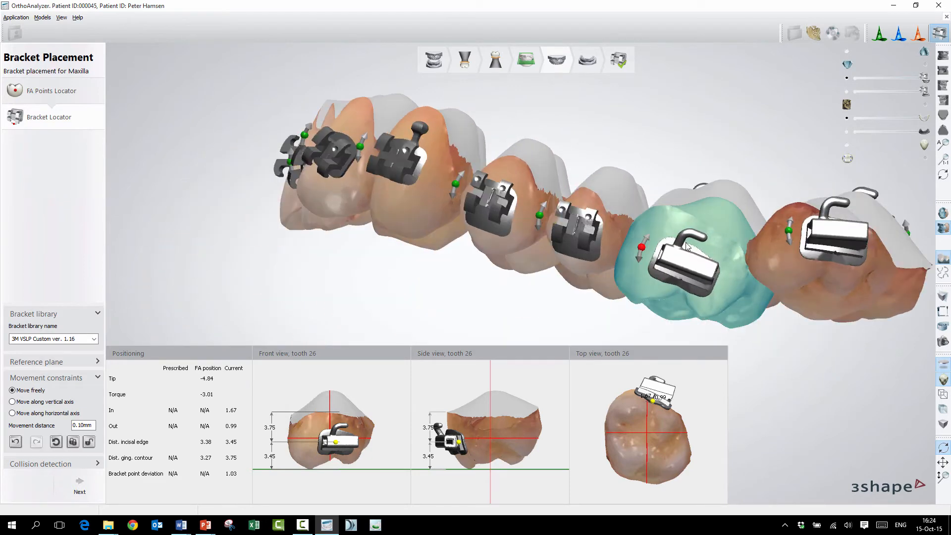
{"action": "mouse_move", "coordinate": [688, 270]}
{"action": "left_mouse_down"}
{"action": "mouse_move", "coordinate": [687, 257]}
{"action": "mouse_move", "coordinate": [676, 279]}
{"action": "left_mouse_up"}
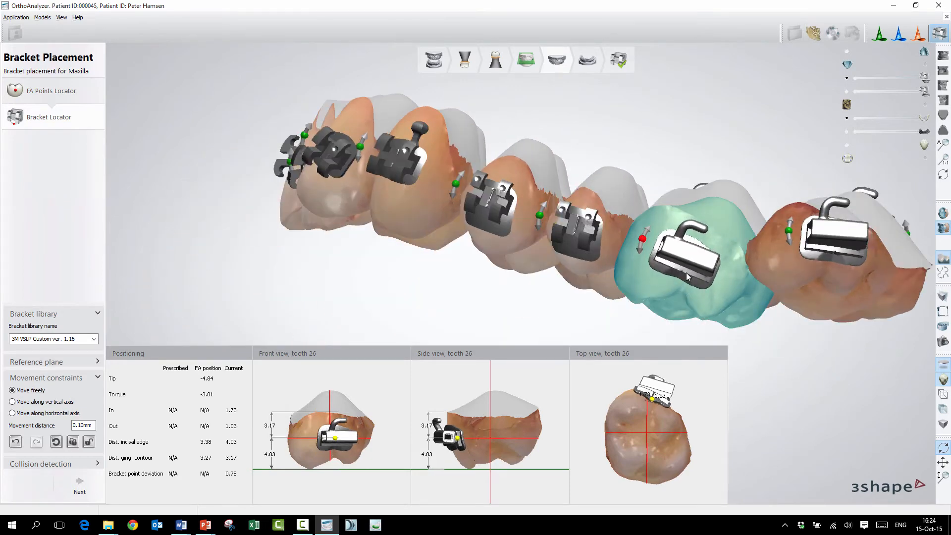
{"action": "right_click_drag", "start_coordinate": [685, 272], "coordinate": [661, 268]}
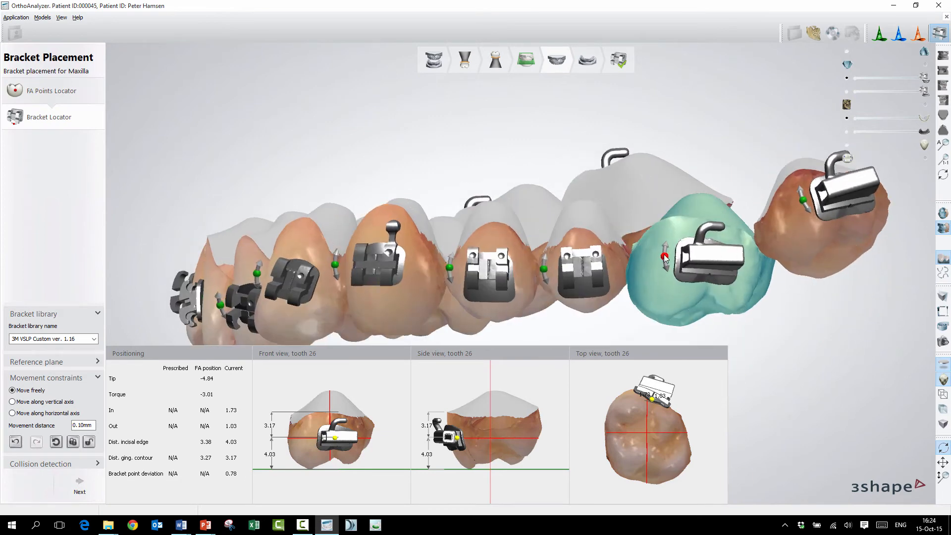
{"action": "left_click_drag", "start_coordinate": [664, 265], "coordinate": [695, 278]}
{"action": "right_click_drag", "start_coordinate": [698, 272], "coordinate": [687, 231]}
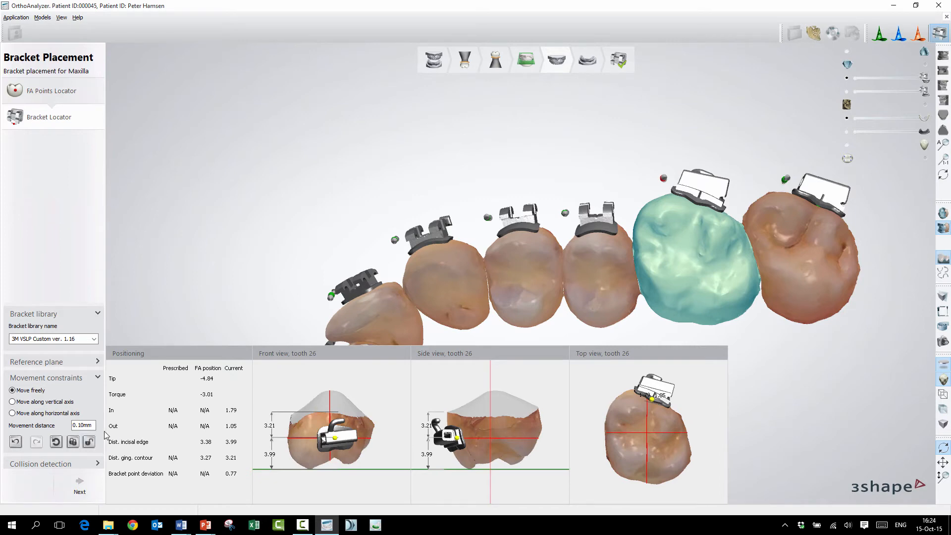
{"action": "right_click_drag", "start_coordinate": [697, 234], "coordinate": [698, 246]}
- Select tooth 27 and unlock its bracket for movement
{"action": "left_click", "coordinate": [807, 246]}
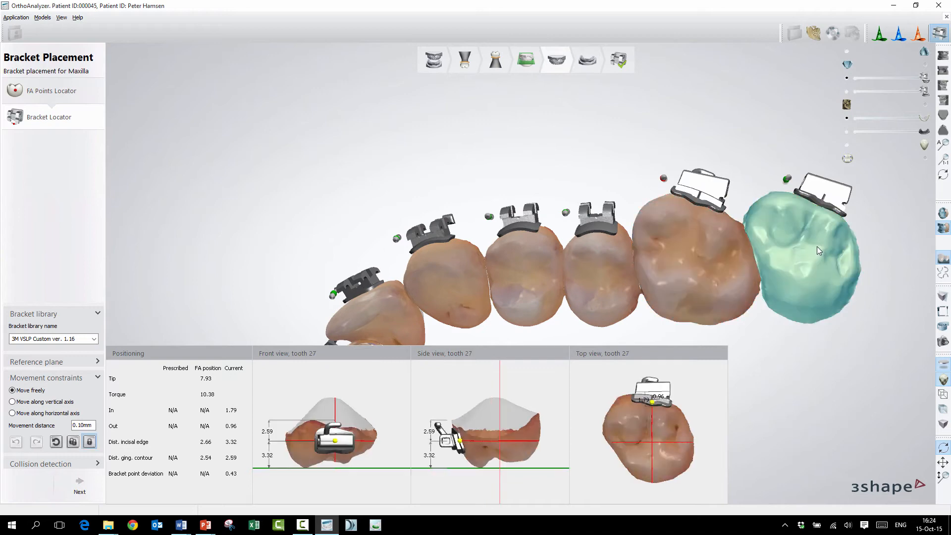
{"action": "right_click_drag", "start_coordinate": [816, 246], "coordinate": [815, 251]}
{"action": "middle_click_drag", "start_coordinate": [815, 251], "coordinate": [724, 267]}
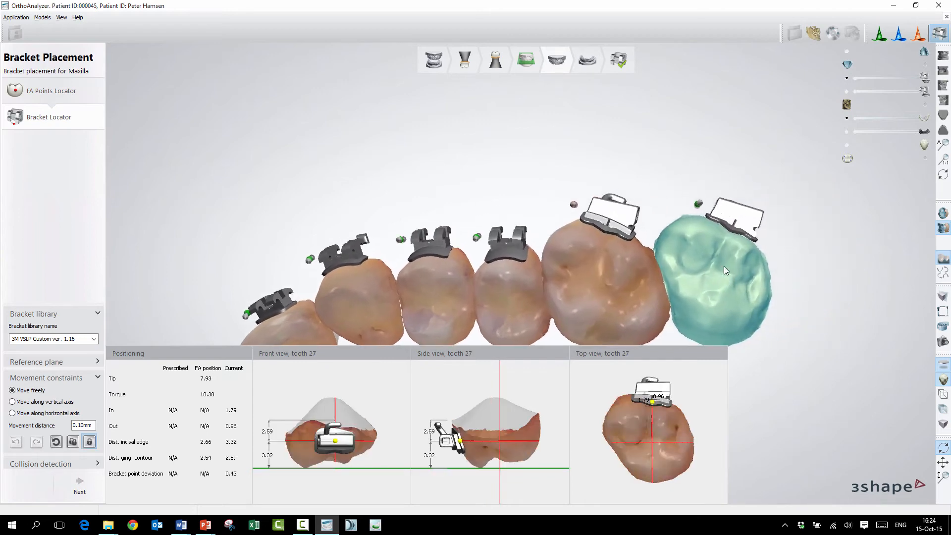
{"action": "left_click", "coordinate": [98, 466]}
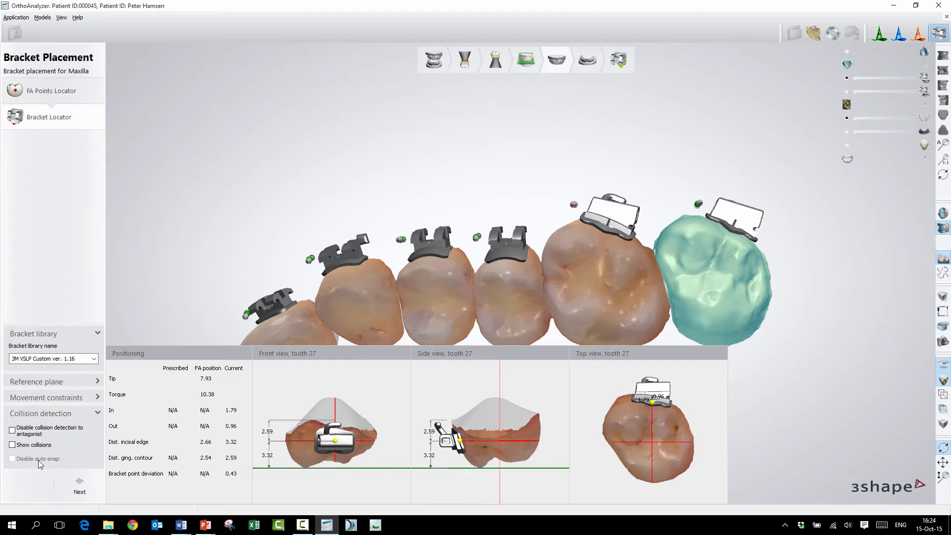
{"action": "key", "text": "alt+Tab"}
{"action": "right_click_drag", "start_coordinate": [729, 272], "coordinate": [712, 354]}
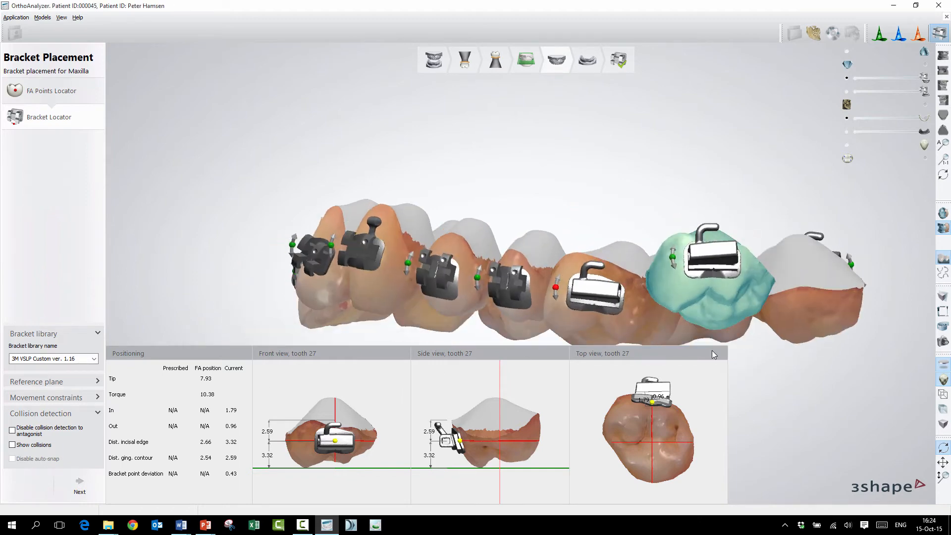
{"action": "left_click", "coordinate": [77, 397]}
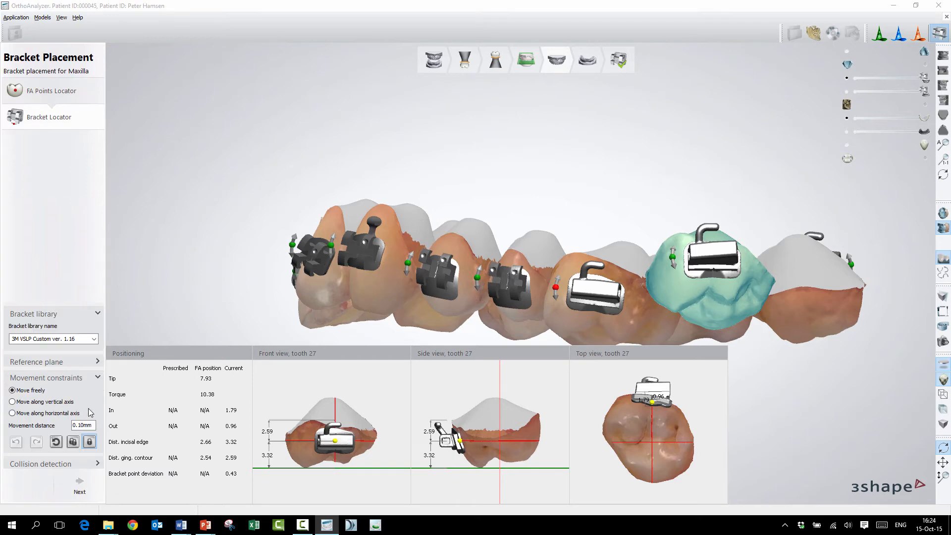
{"action": "left_click", "coordinate": [89, 442]}
{"action": "right_click_drag", "start_coordinate": [642, 307], "coordinate": [587, 275]}
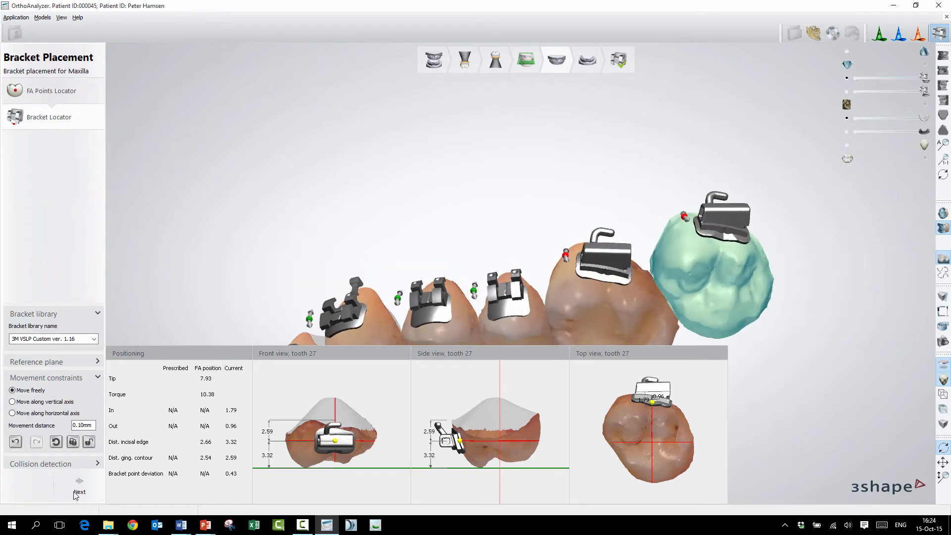
- Disable auto-snap in the collision detection settings and pull tooth 27's bracket about 1 mm away from the tooth surface
{"action": "left_click", "coordinate": [97, 464]}
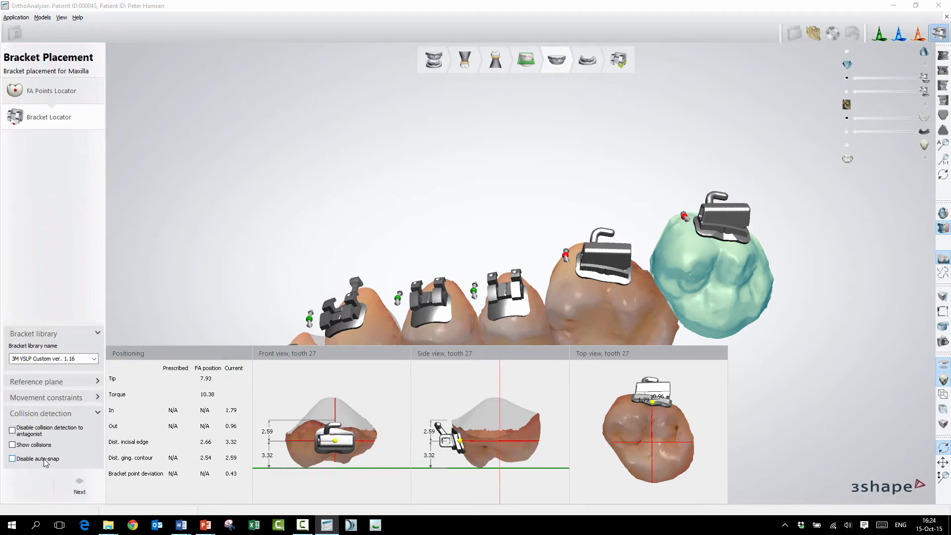
{"action": "left_click", "coordinate": [13, 459]}
{"action": "right_click_drag", "start_coordinate": [726, 255], "coordinate": [717, 225]}
{"action": "scroll", "coordinate": [717, 225], "scroll_direction": "up", "scroll_amount": 2}
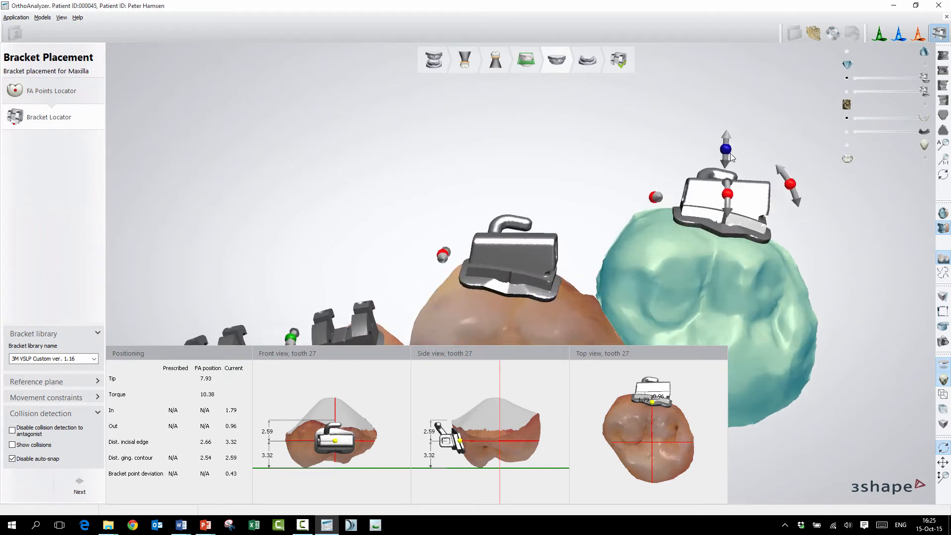
{"action": "left_click_drag", "start_coordinate": [726, 149], "coordinate": [726, 130]}
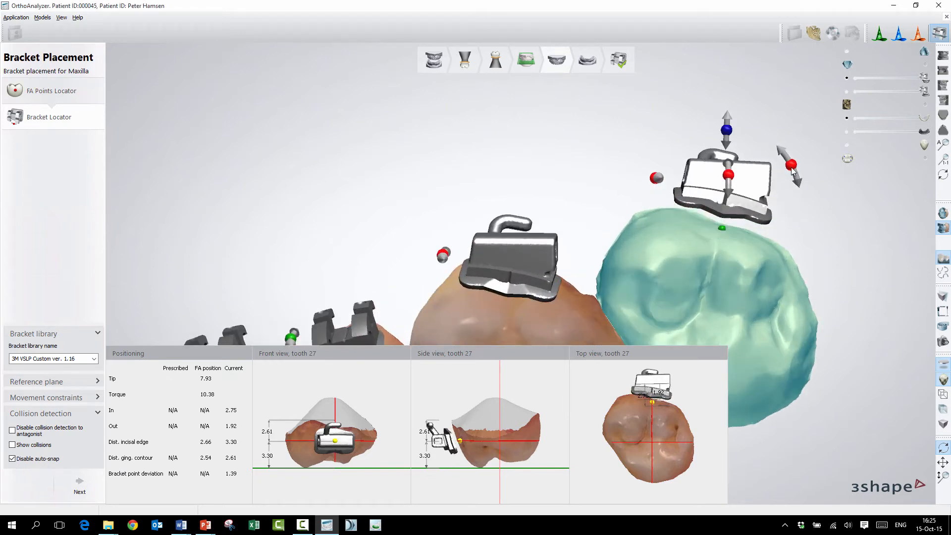
- Rotate and reposition the unsnapped bracket of tooth 27 close to its surface, and re-enable auto-snap
{"action": "mouse_move", "coordinate": [792, 162]}
{"action": "left_mouse_down"}
{"action": "mouse_move", "coordinate": [789, 153]}
{"action": "mouse_move", "coordinate": [789, 164]}
{"action": "left_mouse_up"}
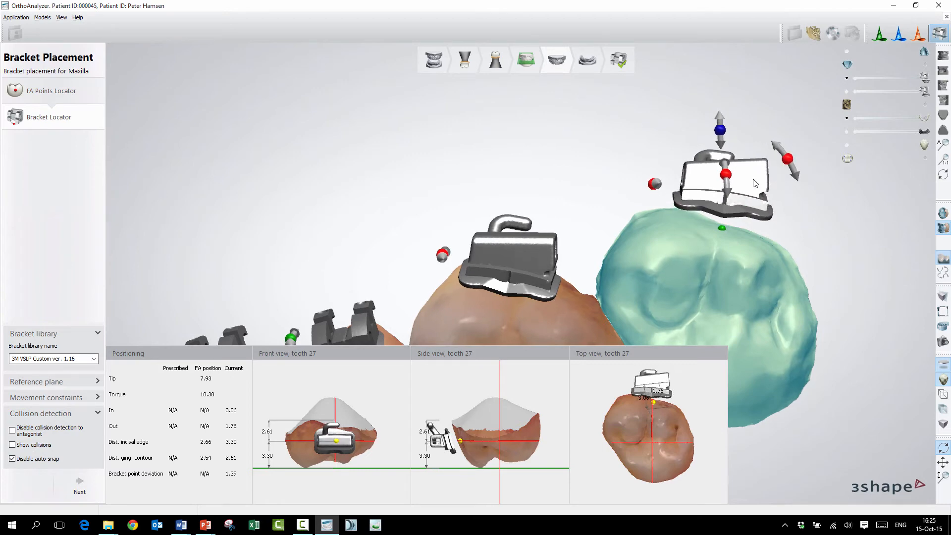
{"action": "right_click_drag", "start_coordinate": [754, 183], "coordinate": [746, 172]}
{"action": "left_click_drag", "start_coordinate": [718, 131], "coordinate": [718, 151]}
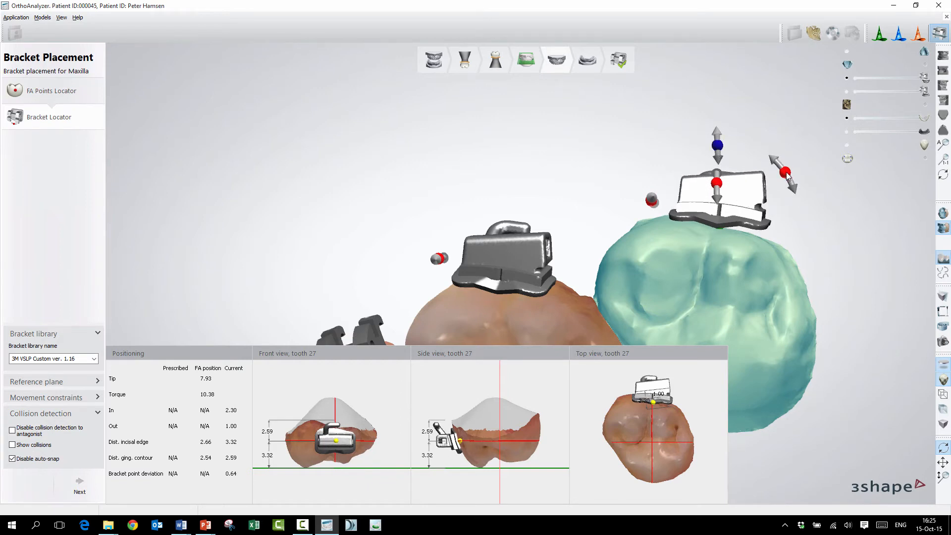
{"action": "left_click_drag", "start_coordinate": [787, 172], "coordinate": [787, 182]}
{"action": "mouse_move", "coordinate": [738, 218]}
{"action": "right_mouse_down"}
{"action": "mouse_move", "coordinate": [738, 233]}
{"action": "mouse_move", "coordinate": [740, 202]}
{"action": "mouse_move", "coordinate": [740, 210]}
{"action": "right_mouse_up"}
{"action": "mouse_move", "coordinate": [739, 197]}
{"action": "left_mouse_down"}
{"action": "mouse_move", "coordinate": [715, 185]}
{"action": "mouse_move", "coordinate": [739, 196]}
{"action": "left_mouse_up"}
{"action": "right_click_drag", "start_coordinate": [735, 219], "coordinate": [696, 233]}
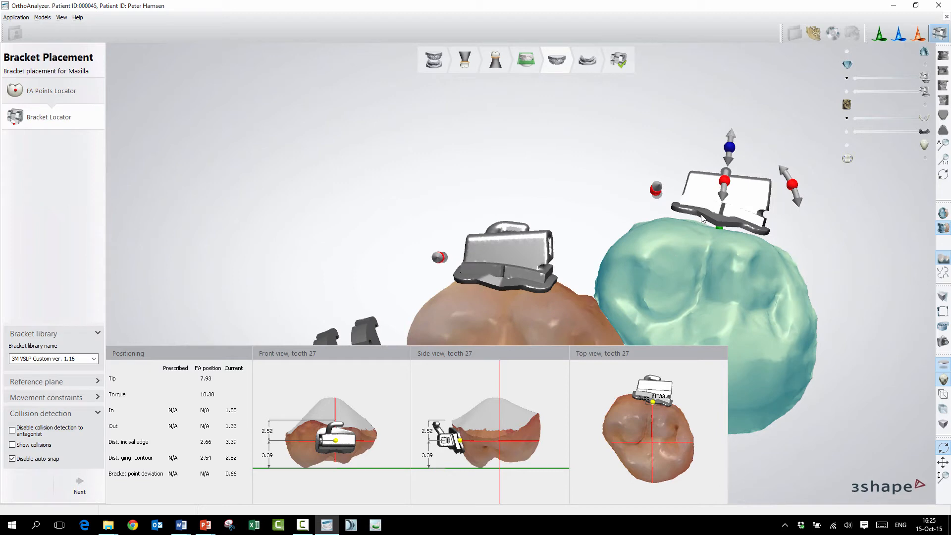
{"action": "right_click_drag", "start_coordinate": [678, 246], "coordinate": [676, 242]}
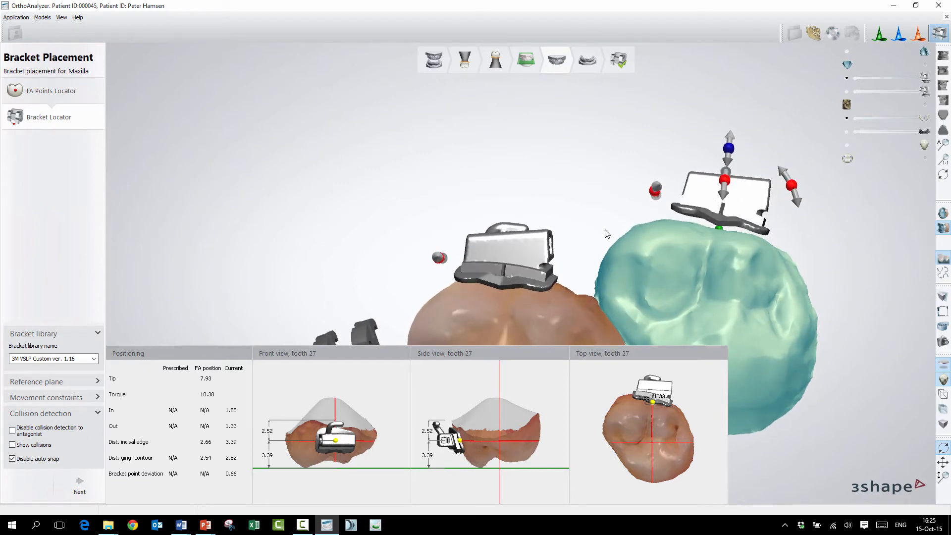
{"action": "mouse_move", "coordinate": [793, 184]}
{"action": "left_mouse_down"}
{"action": "mouse_move", "coordinate": [792, 174]}
{"action": "mouse_move", "coordinate": [787, 180]}
{"action": "left_mouse_up"}
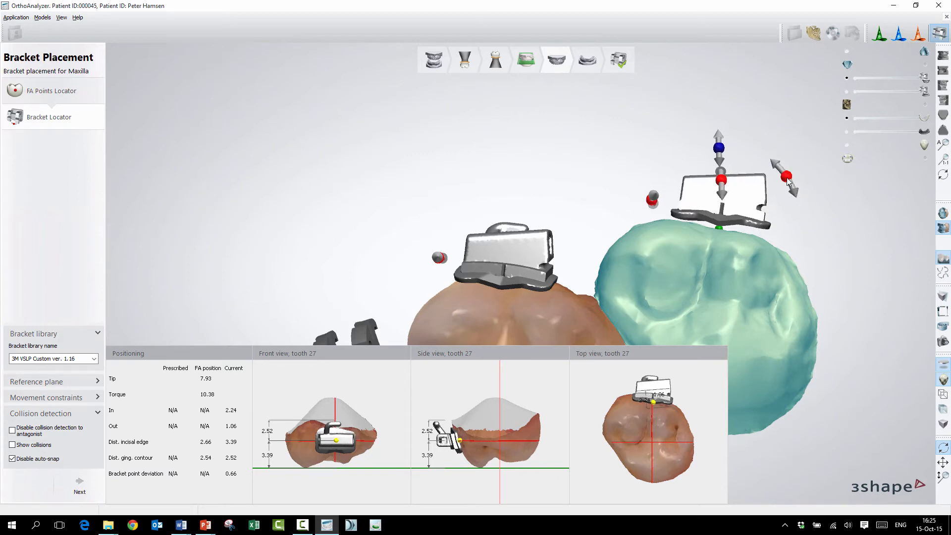
{"action": "left_click", "coordinate": [23, 460]}
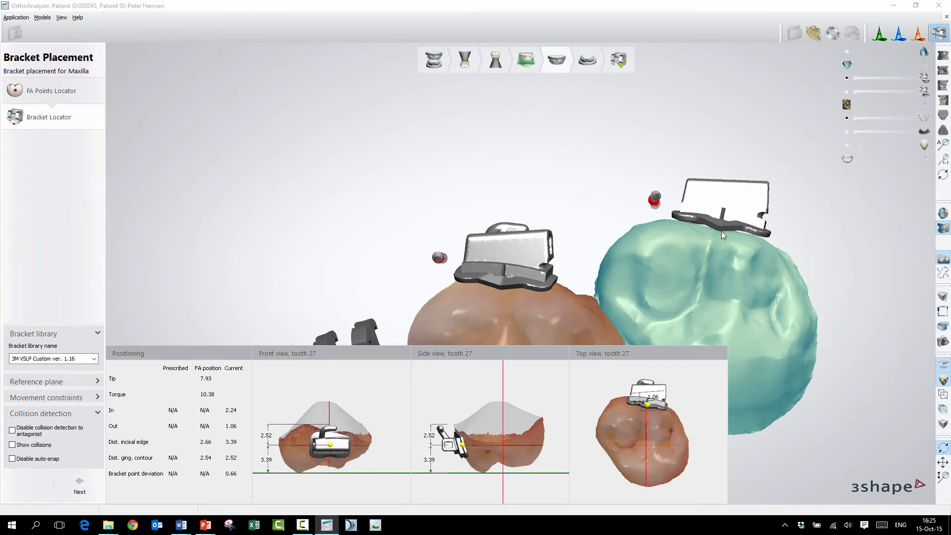
- Slide tooth 27's bracket with auto-snap active to about 3.2 mm from the incisal edge, and view the side segment
{"action": "right_click_drag", "start_coordinate": [750, 240], "coordinate": [730, 307]}
{"action": "left_click_drag", "start_coordinate": [730, 308], "coordinate": [714, 318]}
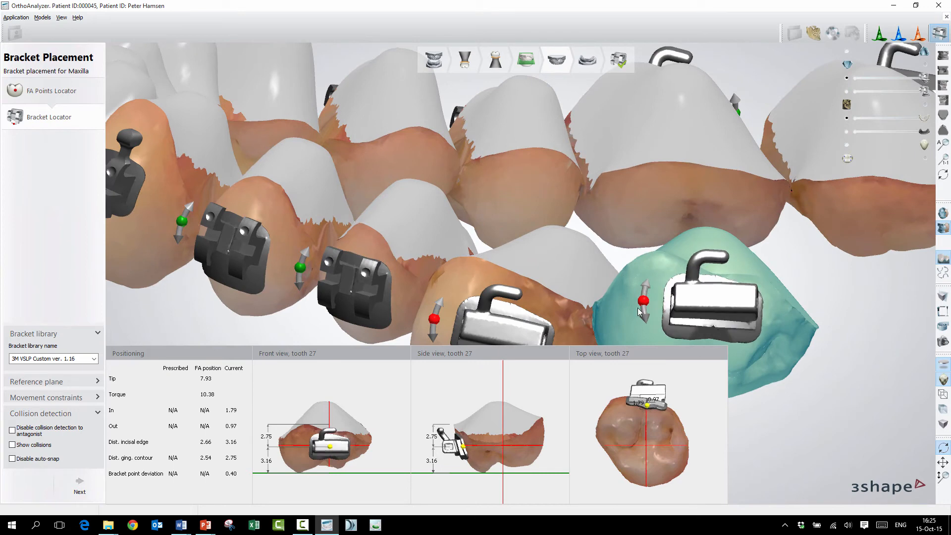
{"action": "scroll", "coordinate": [621, 302], "scroll_direction": "down", "scroll_amount": 3}
{"action": "right_click_drag", "start_coordinate": [596, 288], "coordinate": [666, 218]}
{"action": "scroll", "coordinate": [666, 218], "scroll_direction": "down", "scroll_amount": 4}
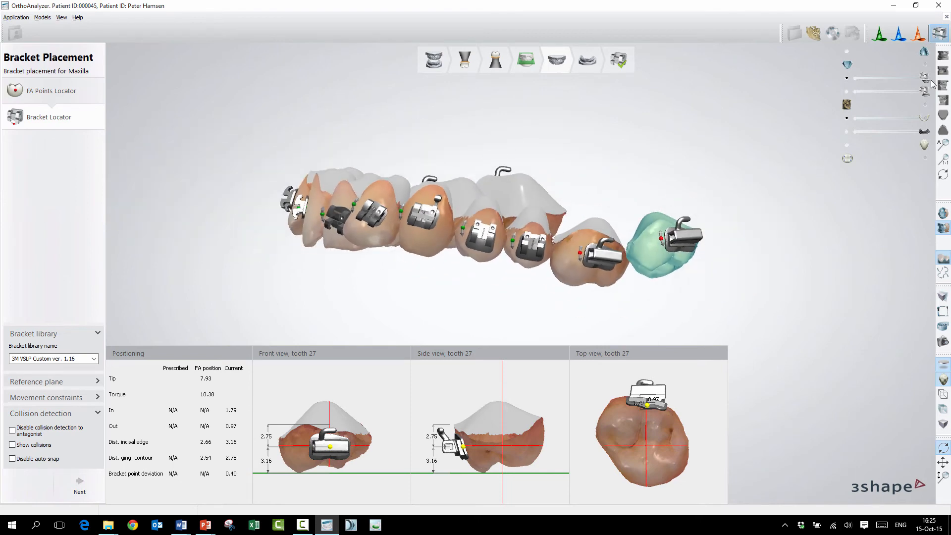
- View the maxilla with its brackets from the occlusal side and show the gingiva around the teeth
{"action": "left_click", "coordinate": [945, 130]}
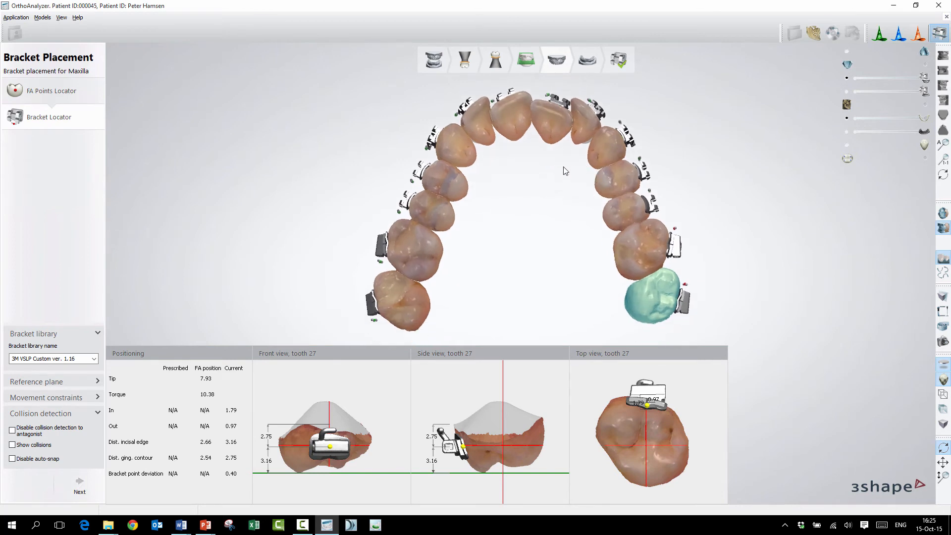
{"action": "scroll", "coordinate": [563, 156], "scroll_direction": "up", "scroll_amount": 2}
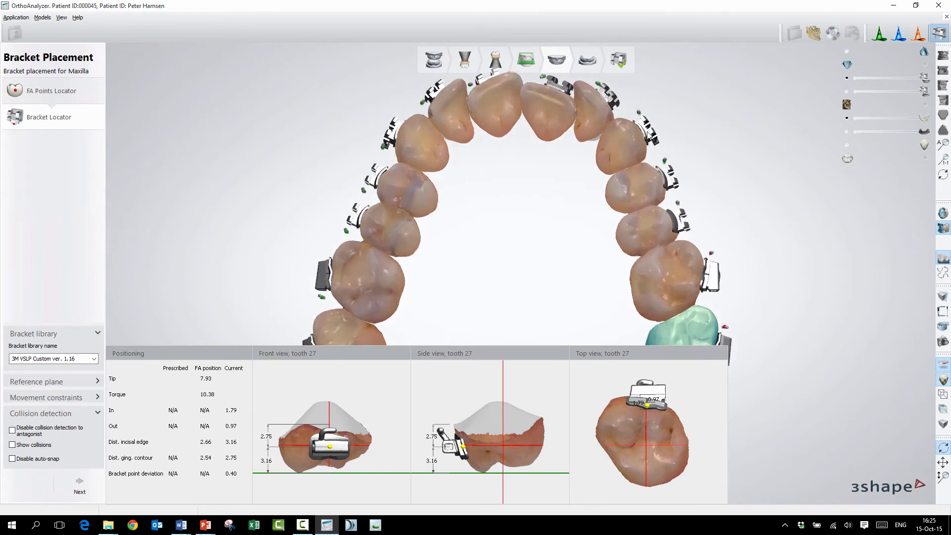
{"action": "left_click", "coordinate": [847, 132]}
{"action": "scroll", "coordinate": [594, 197], "scroll_direction": "down", "scroll_amount": 1}
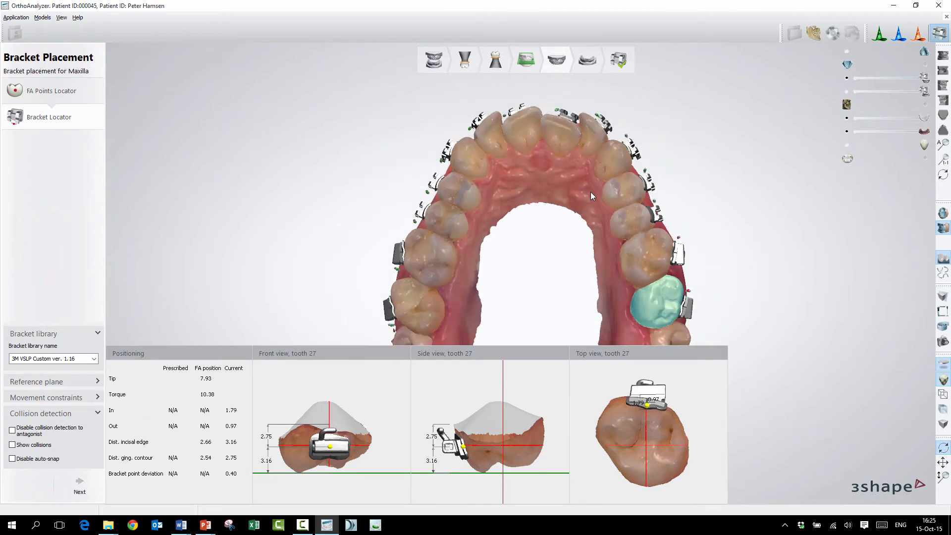
{"action": "scroll", "coordinate": [590, 192], "scroll_direction": "down", "scroll_amount": 1}
{"action": "scroll", "coordinate": [587, 190], "scroll_direction": "down", "scroll_amount": 1}
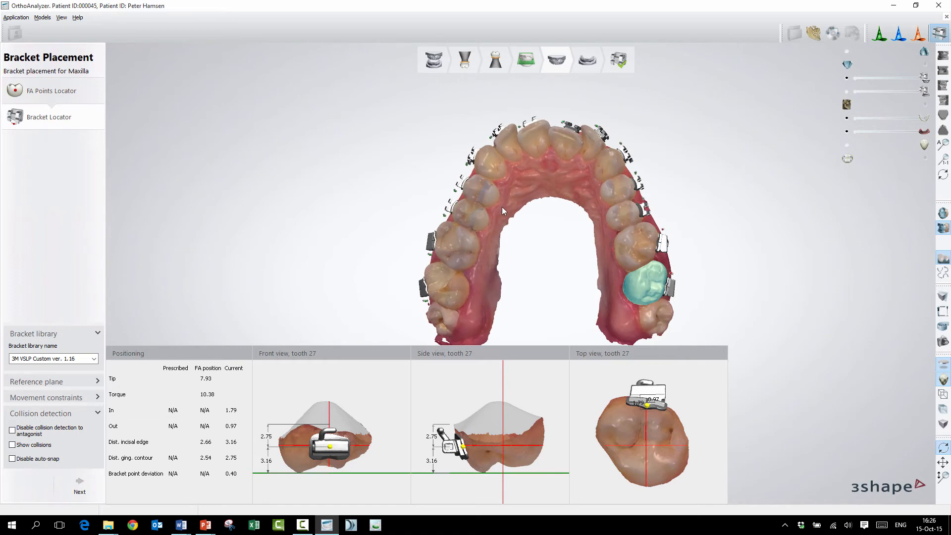
- Inspect the bracketed maxilla from the side and lock all of its brackets in position
{"action": "right_click_drag", "start_coordinate": [502, 210], "coordinate": [530, 301]}
{"action": "right_click_drag", "start_coordinate": [573, 304], "coordinate": [459, 287]}
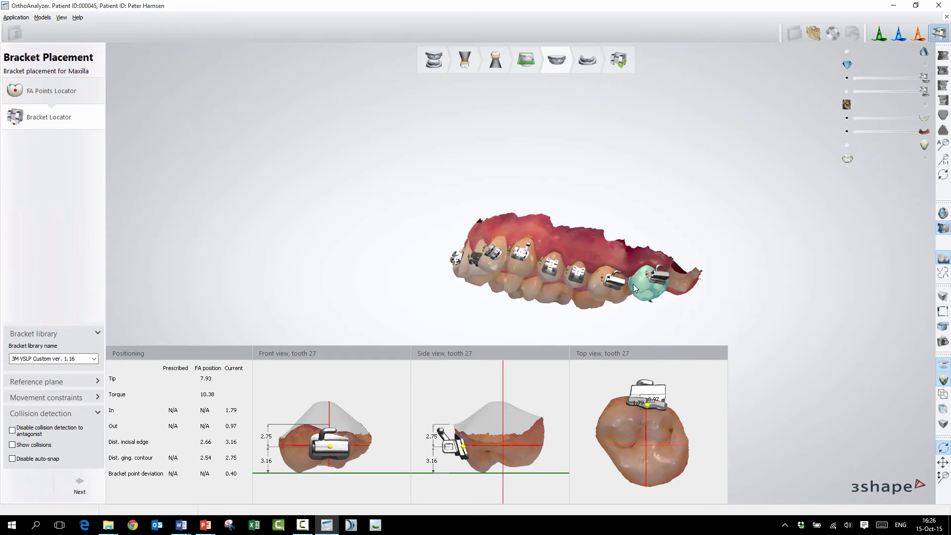
{"action": "scroll", "coordinate": [635, 288], "scroll_direction": "up", "scroll_amount": 3}
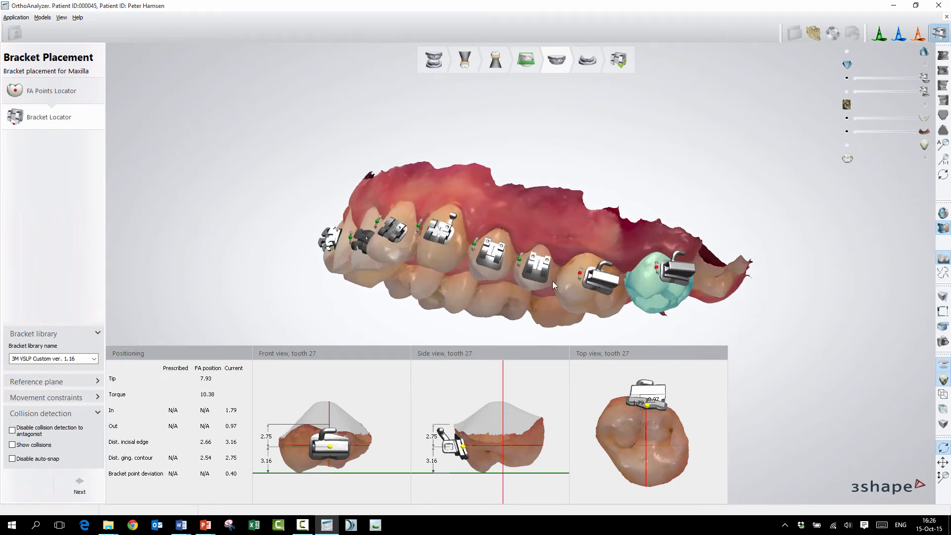
{"action": "left_click", "coordinate": [99, 398]}
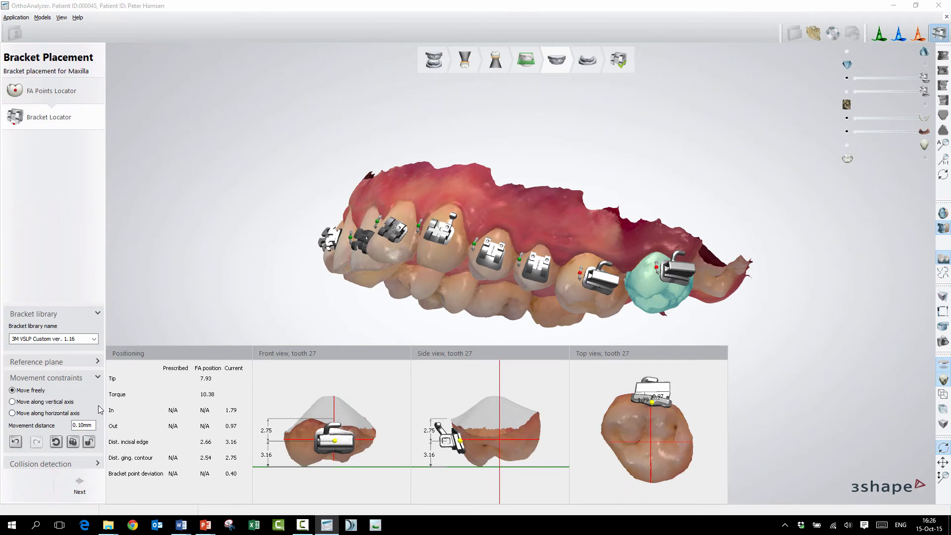
{"action": "left_click", "coordinate": [74, 442]}
{"action": "right_click_drag", "start_coordinate": [375, 239], "coordinate": [445, 255]}
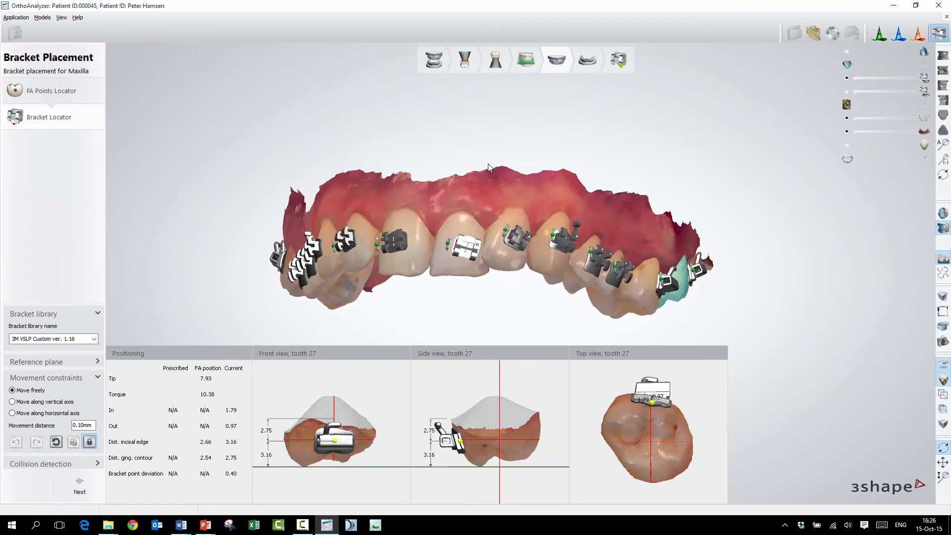
- Switch to bracket placement for the mandible, hiding the maxilla and showing the mandible with its FA points
{"action": "left_click", "coordinate": [589, 62]}
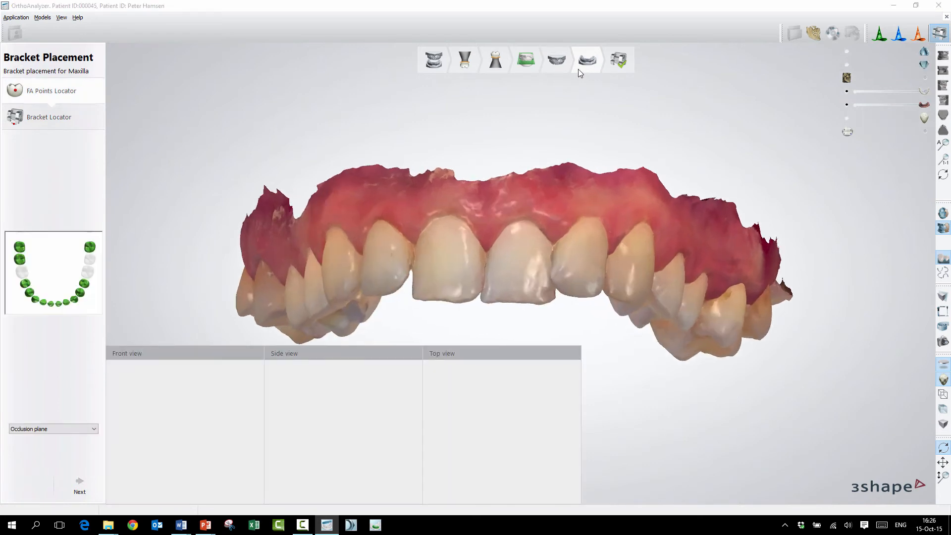
{"action": "left_click", "coordinate": [847, 52]}
{"action": "left_click", "coordinate": [848, 66]}
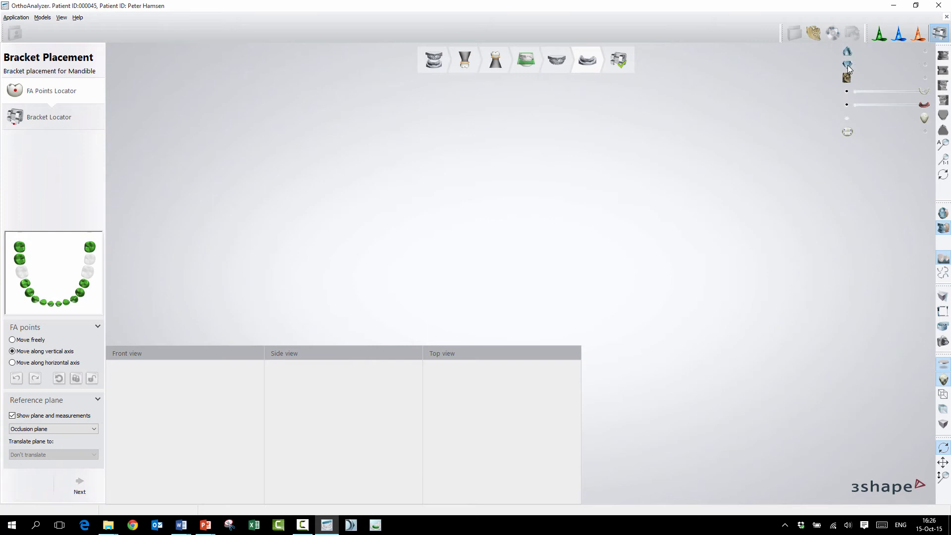
{"action": "left_click", "coordinate": [925, 65]}
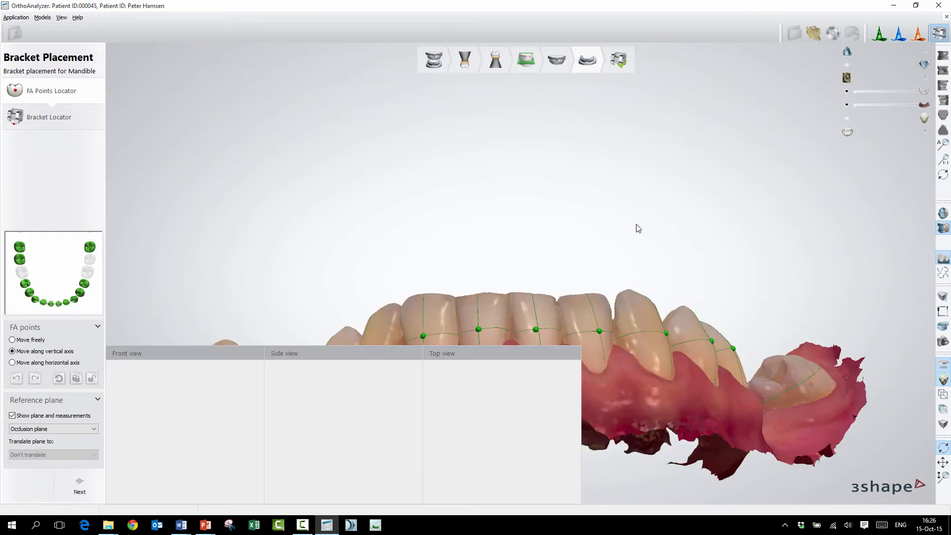
- Review the mandible's FA points with tooth 41 selected, and proceed to the Bracket Locator stage
{"action": "middle_click_drag", "start_coordinate": [612, 242], "coordinate": [622, 127]}
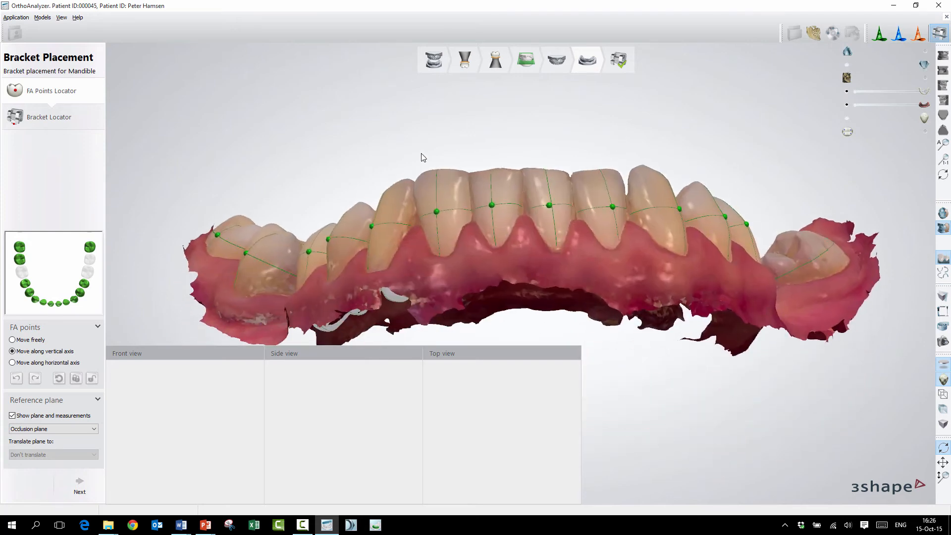
{"action": "left_click", "coordinate": [506, 223]}
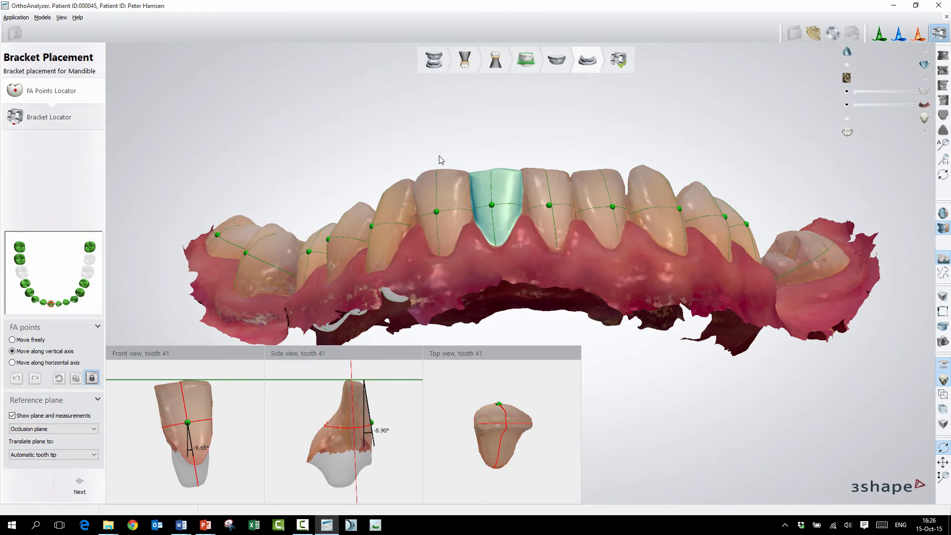
{"action": "right_click_drag", "start_coordinate": [441, 160], "coordinate": [390, 167]}
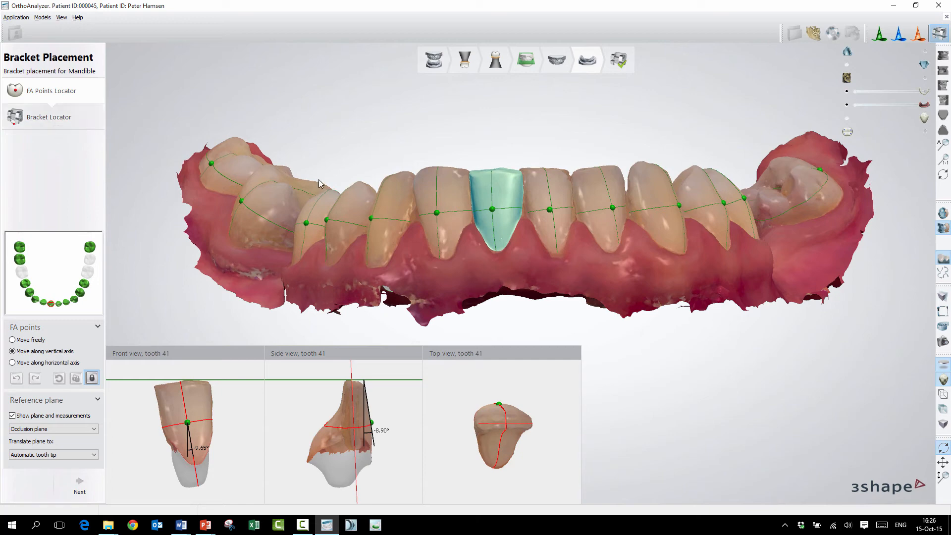
{"action": "right_click_drag", "start_coordinate": [319, 213], "coordinate": [347, 212]}
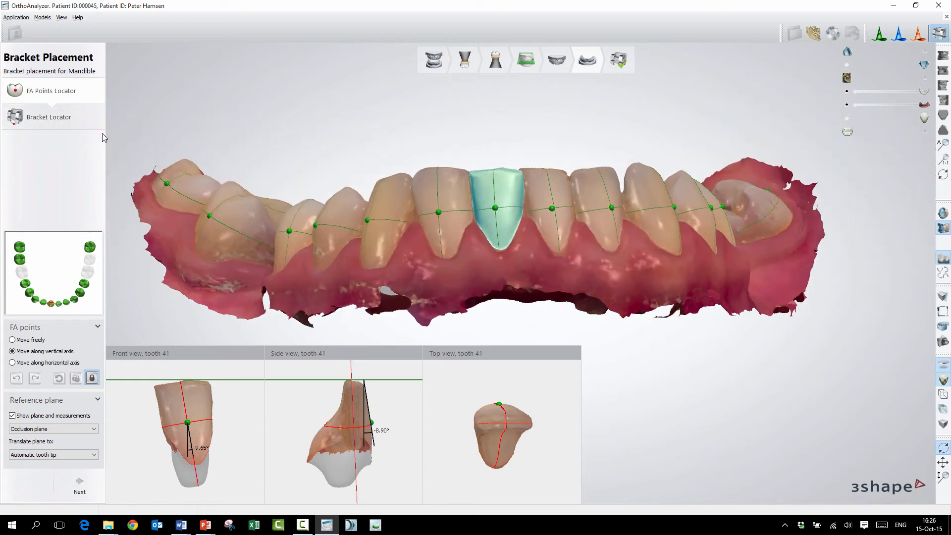
{"action": "left_click", "coordinate": [53, 123]}
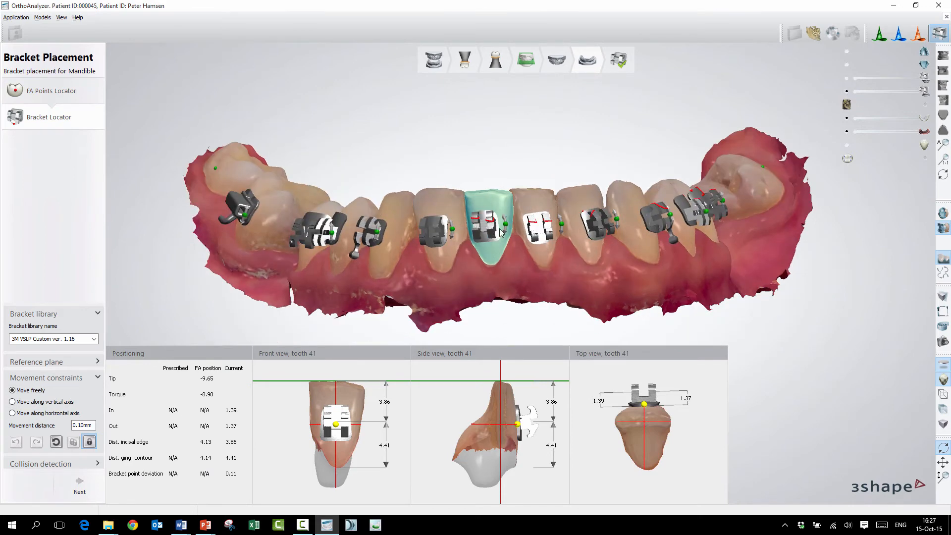
- Inspect the brackets on the mandible's front teeth and show the maxilla in occlusion above them
{"action": "scroll", "coordinate": [478, 220], "scroll_direction": "up", "scroll_amount": 5}
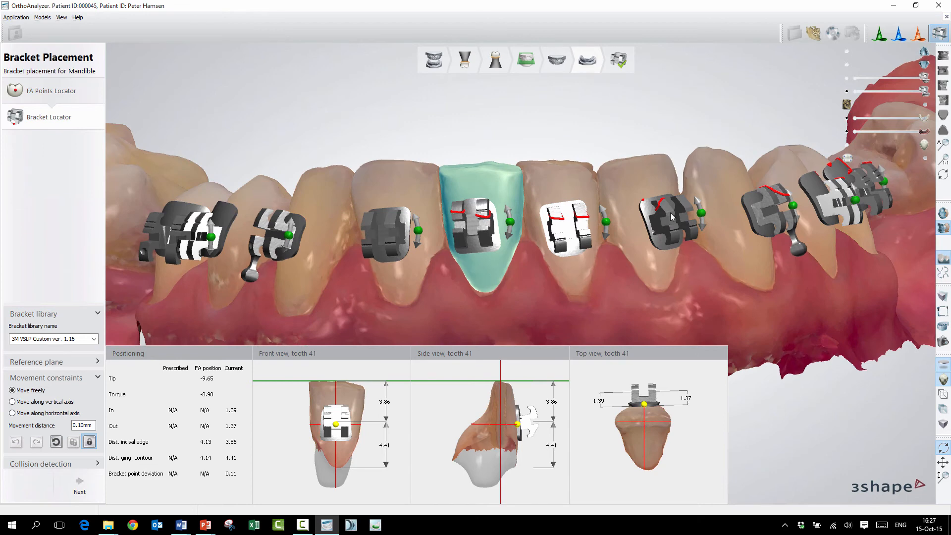
{"action": "scroll", "coordinate": [671, 216], "scroll_direction": "down", "scroll_amount": 3}
{"action": "right_click_drag", "start_coordinate": [763, 207], "coordinate": [500, 223]}
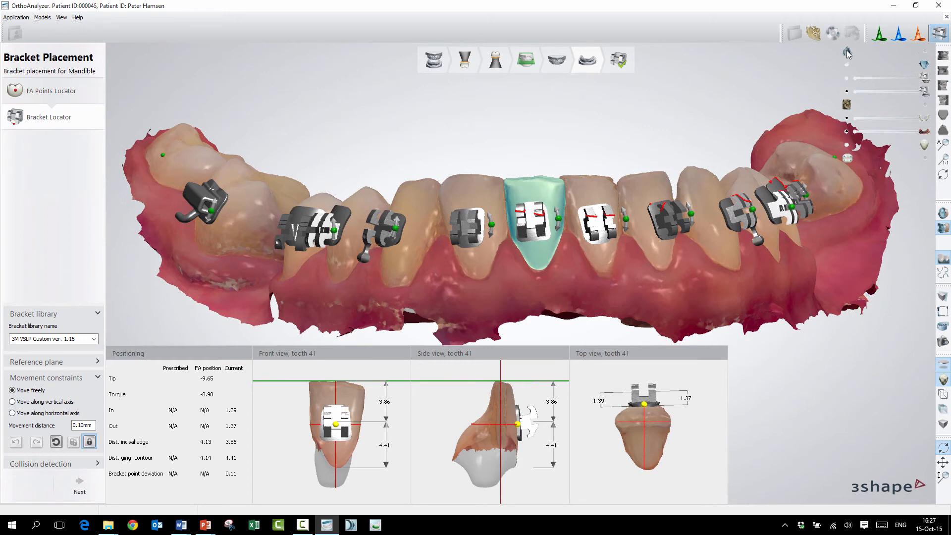
{"action": "left_click", "coordinate": [925, 52]}
{"action": "right_click_drag", "start_coordinate": [557, 162], "coordinate": [508, 221]}
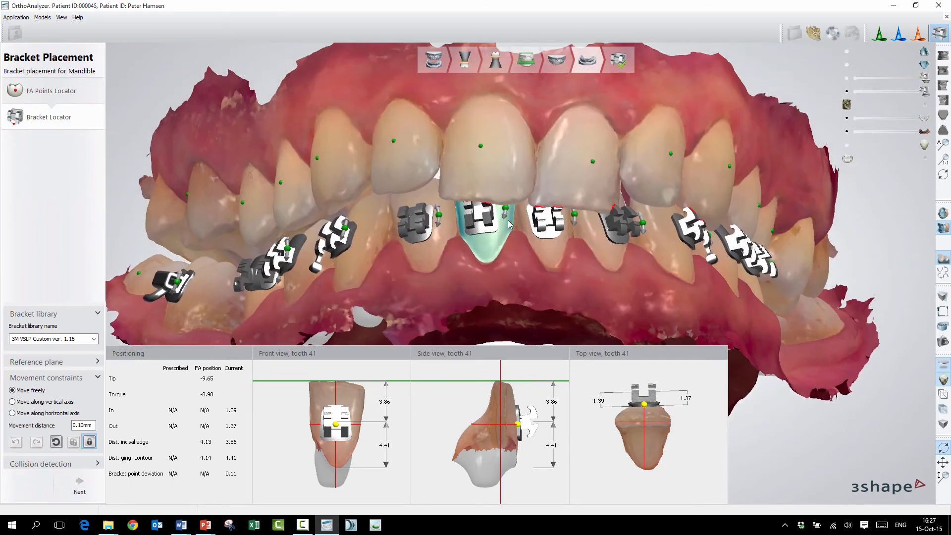
- Open the collision detection settings and examine the lower front brackets for collisions with the upper teeth
{"action": "left_click", "coordinate": [69, 464]}
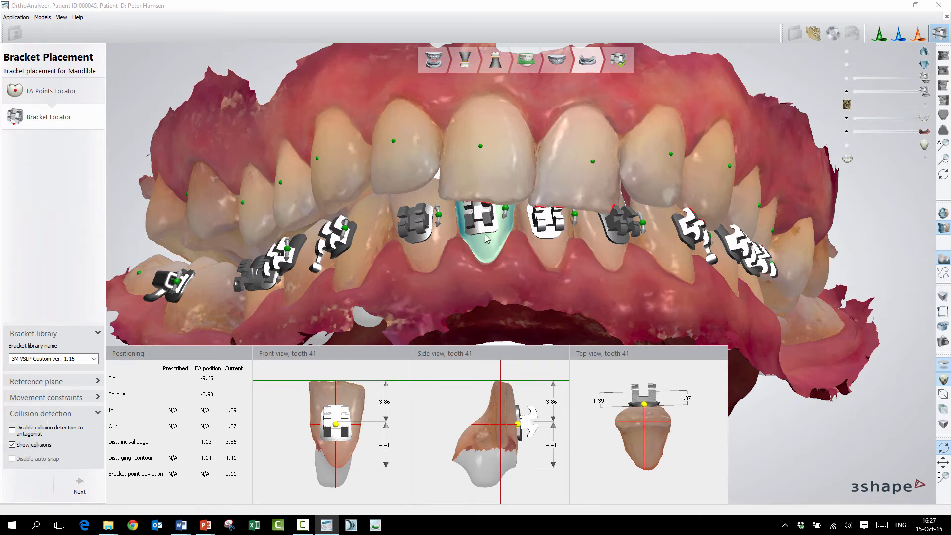
{"action": "mouse_move", "coordinate": [486, 235]}
{"action": "right_mouse_down"}
{"action": "mouse_move", "coordinate": [506, 207]}
{"action": "mouse_move", "coordinate": [484, 219]}
{"action": "mouse_move", "coordinate": [485, 232]}
{"action": "mouse_move", "coordinate": [495, 228]}
{"action": "right_mouse_up"}
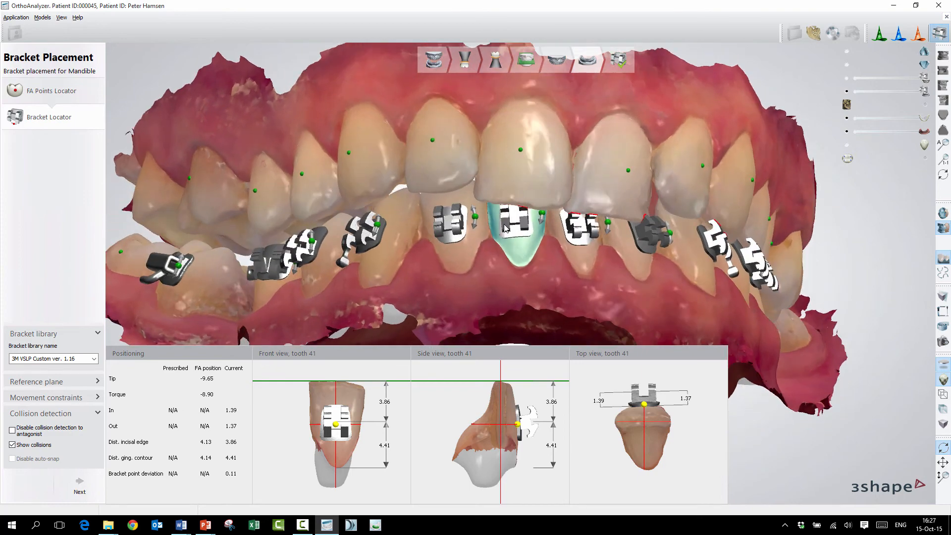
{"action": "middle_click_drag", "start_coordinate": [502, 223], "coordinate": [540, 251]}
{"action": "right_click_drag", "start_coordinate": [540, 252], "coordinate": [558, 227]}
{"action": "scroll", "coordinate": [555, 221], "scroll_direction": "up", "scroll_amount": 3}
{"action": "scroll", "coordinate": [555, 219], "scroll_direction": "down", "scroll_amount": 3}
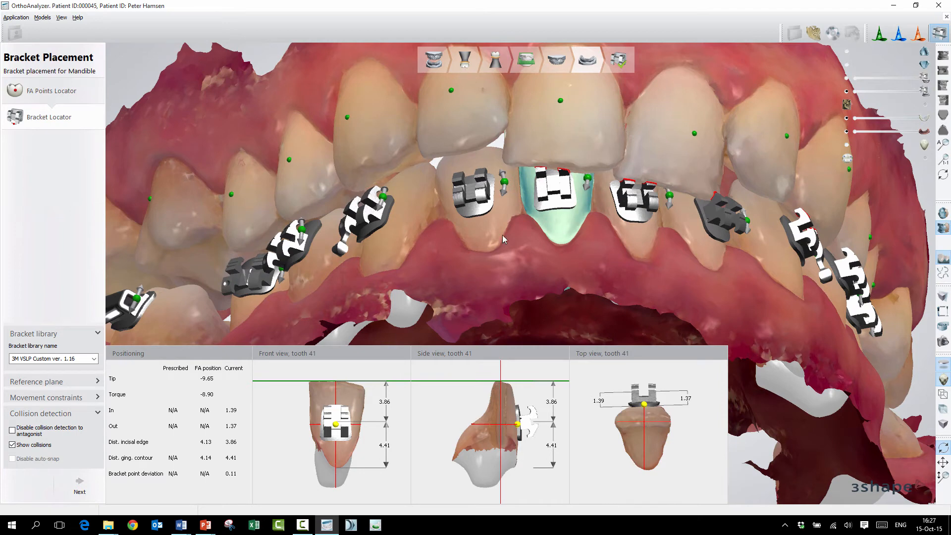
{"action": "scroll", "coordinate": [570, 205], "scroll_direction": "down", "scroll_amount": 5}
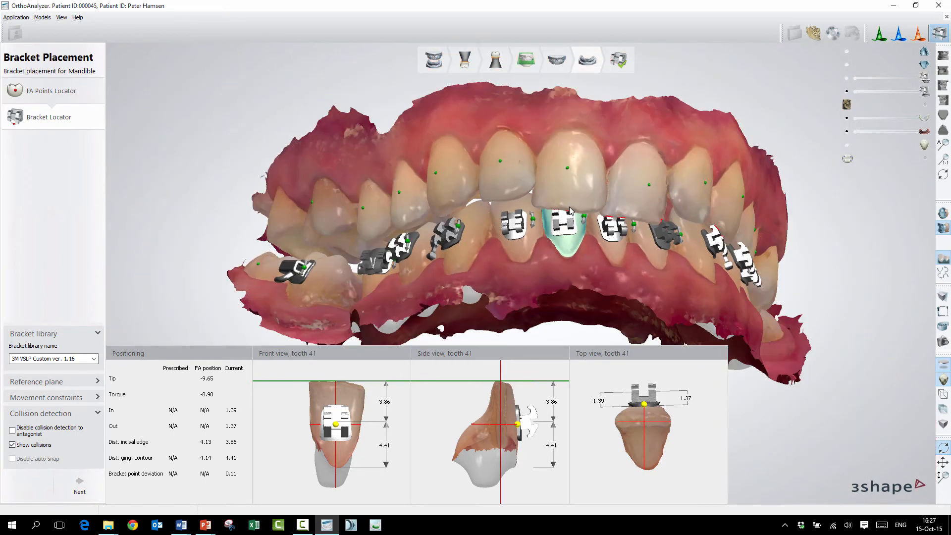
{"action": "right_click_drag", "start_coordinate": [572, 205], "coordinate": [569, 204]}
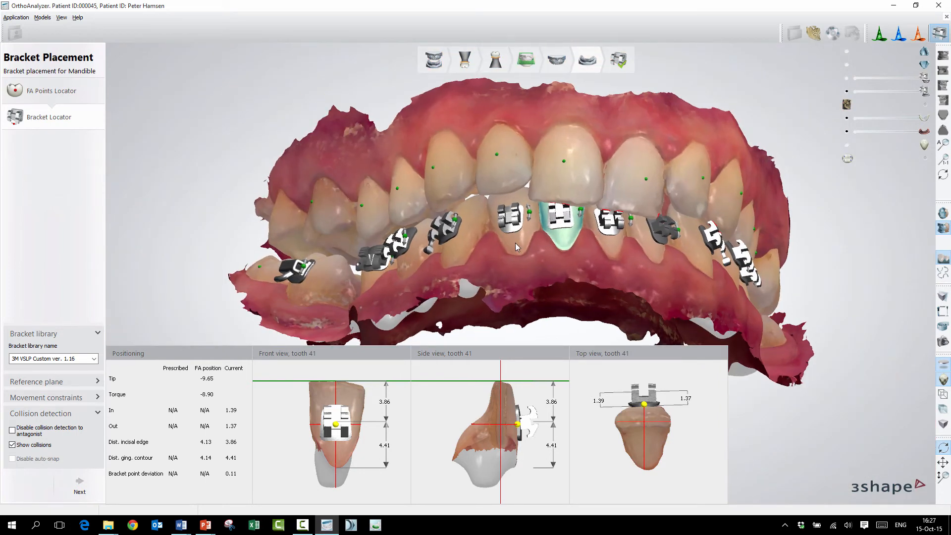
- Select tooth 31 and unlock its bracket for movement
{"action": "left_click", "coordinate": [616, 248]}
{"action": "right_click_drag", "start_coordinate": [558, 239], "coordinate": [605, 193]}
{"action": "scroll", "coordinate": [602, 228], "scroll_direction": "up", "scroll_amount": 3}
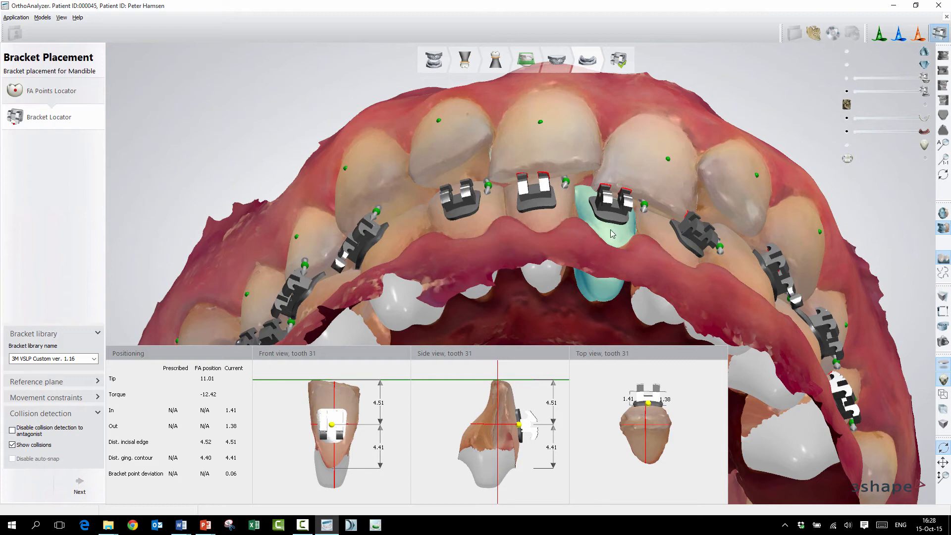
{"action": "left_click", "coordinate": [77, 397]}
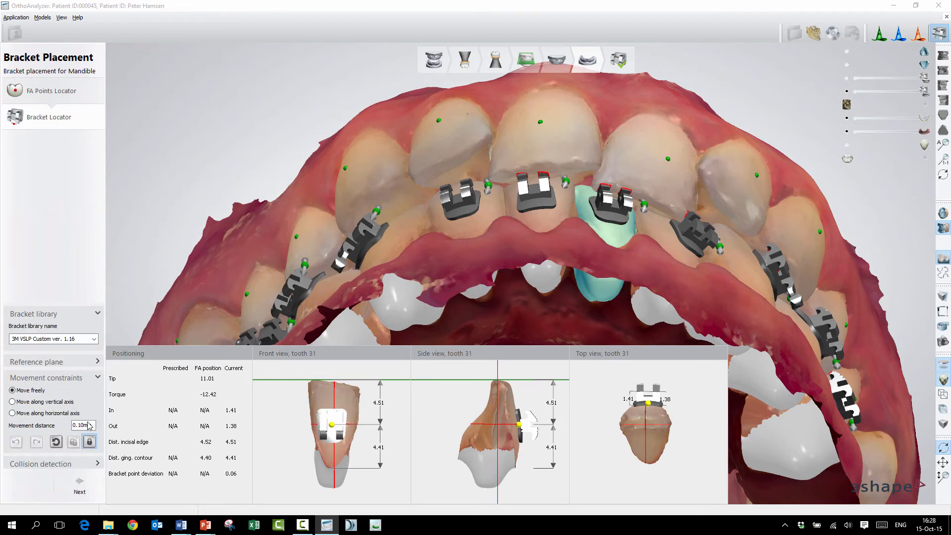
{"action": "left_click", "coordinate": [90, 442]}
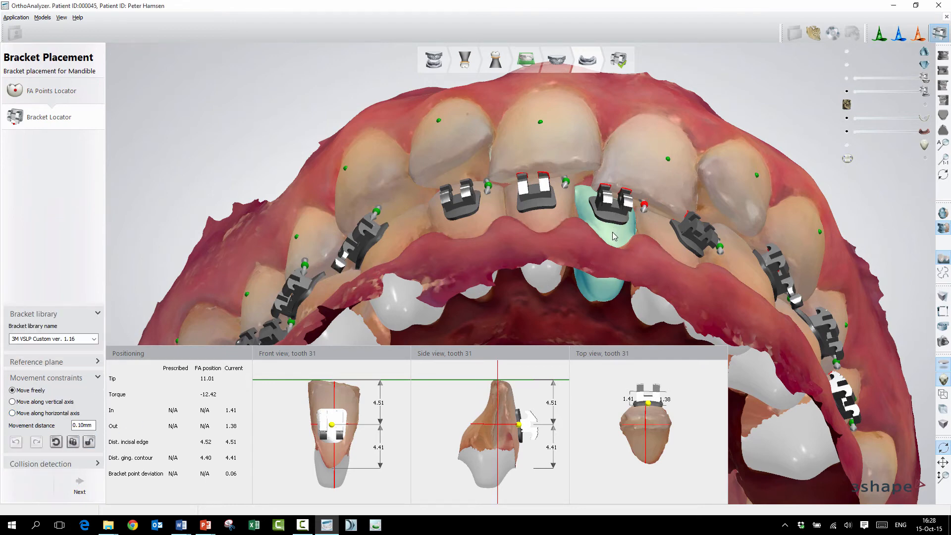
- Check tooth 31's bracket against the upper incisors and disable collision detection to the antagonist
{"action": "mouse_move", "coordinate": [617, 228]}
{"action": "right_mouse_down"}
{"action": "mouse_move", "coordinate": [615, 260]}
{"action": "mouse_move", "coordinate": [623, 233]}
{"action": "right_mouse_up"}
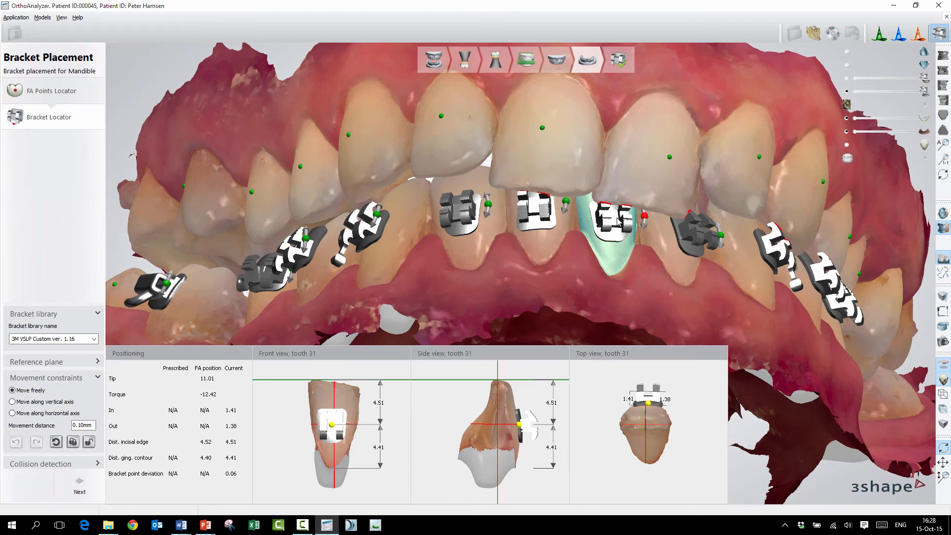
{"action": "right_click_drag", "start_coordinate": [606, 229], "coordinate": [614, 202]}
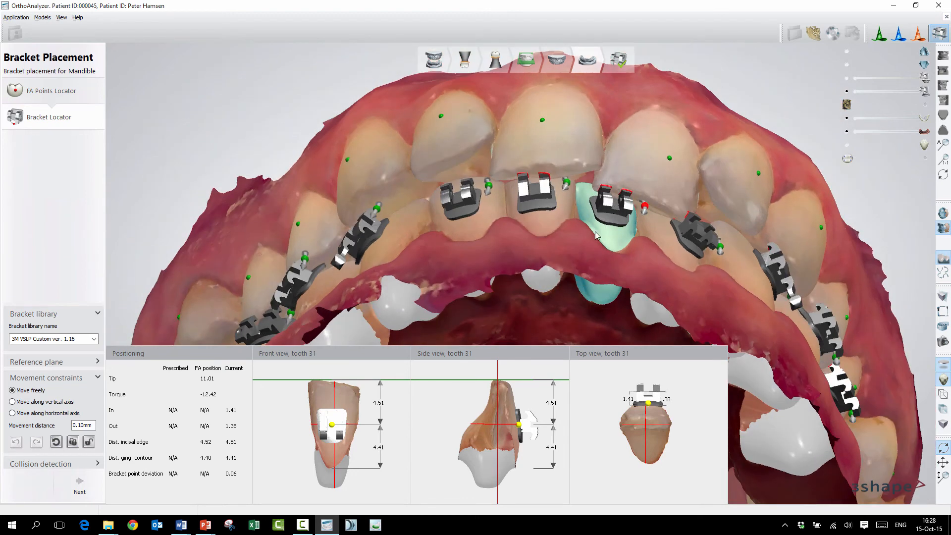
{"action": "left_click", "coordinate": [32, 466]}
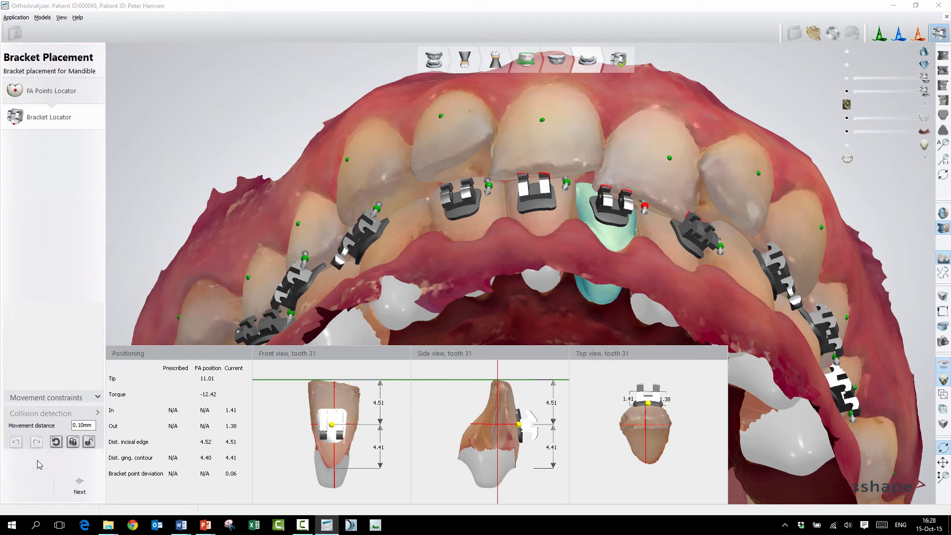
{"action": "left_click", "coordinate": [12, 430]}
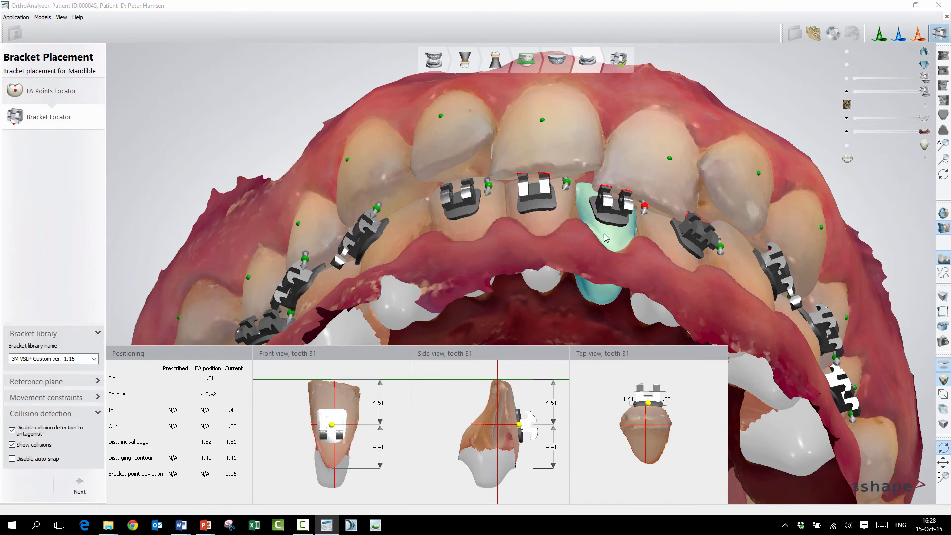
- Move tooth 31's bracket to about 3.84 mm from the incisal edge, inspect it against the upper teeth, and lock it
{"action": "mouse_move", "coordinate": [614, 200]}
{"action": "left_mouse_down"}
{"action": "mouse_move", "coordinate": [616, 210]}
{"action": "mouse_move", "coordinate": [613, 197]}
{"action": "left_mouse_up"}
{"action": "right_click_drag", "start_coordinate": [613, 198], "coordinate": [533, 345]}
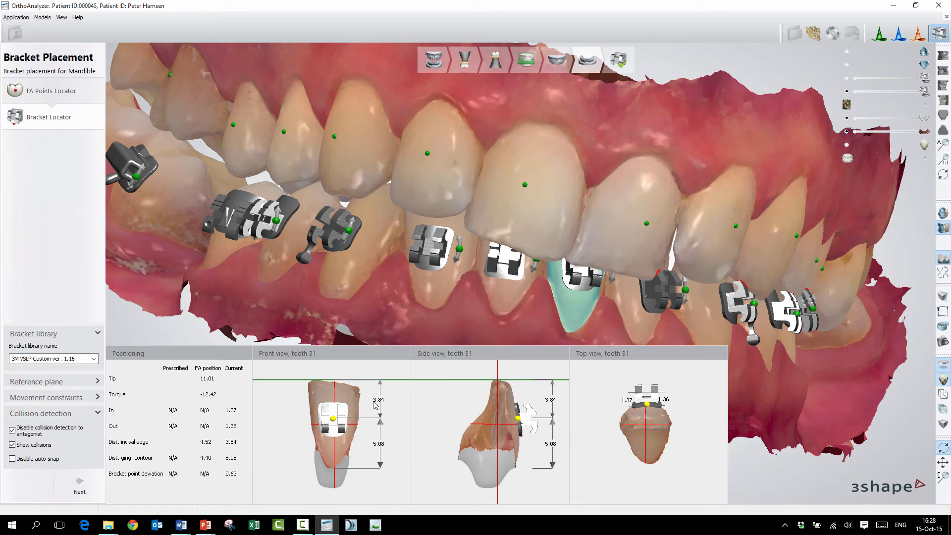
{"action": "mouse_move", "coordinate": [498, 287]}
{"action": "right_mouse_down"}
{"action": "mouse_move", "coordinate": [585, 299]}
{"action": "mouse_move", "coordinate": [513, 295]}
{"action": "right_mouse_up"}
{"action": "right_click_drag", "start_coordinate": [568, 285], "coordinate": [567, 275]}
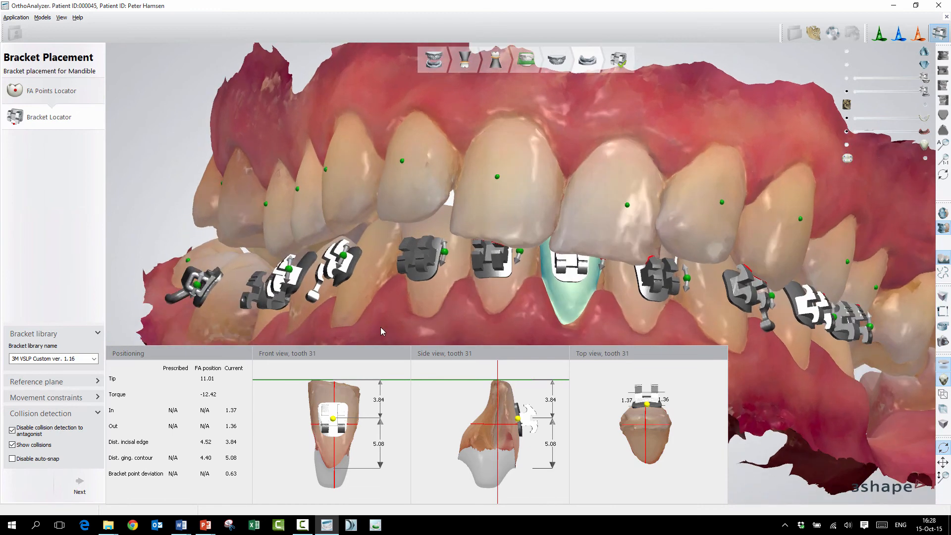
{"action": "left_click", "coordinate": [99, 398]}
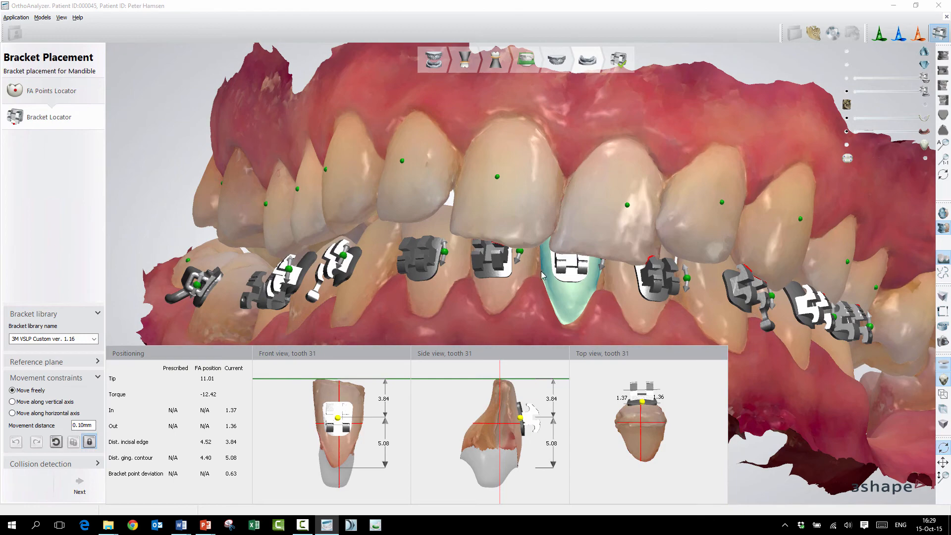
- Unlock tooth 45's bracket, shift it slightly distally to about 4.8 mm from the incisal edge, and lock it again
{"action": "right_click_drag", "start_coordinate": [555, 275], "coordinate": [316, 301]}
{"action": "left_click", "coordinate": [257, 322]}
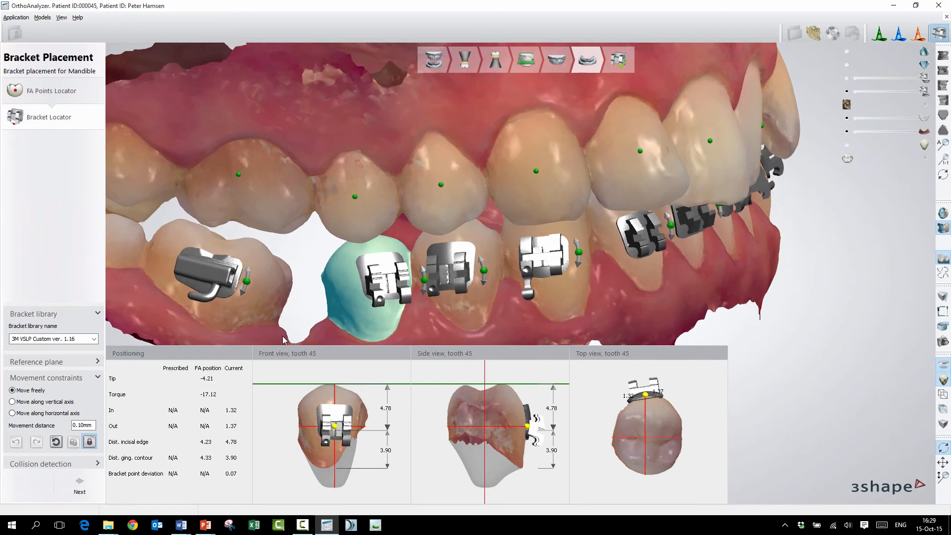
{"action": "left_click", "coordinate": [89, 442]}
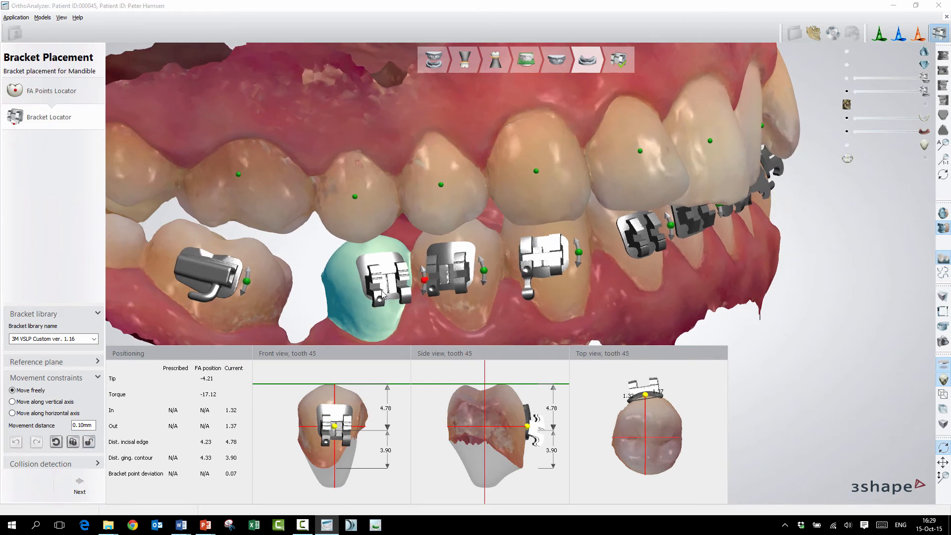
{"action": "left_click_drag", "start_coordinate": [400, 285], "coordinate": [389, 287]}
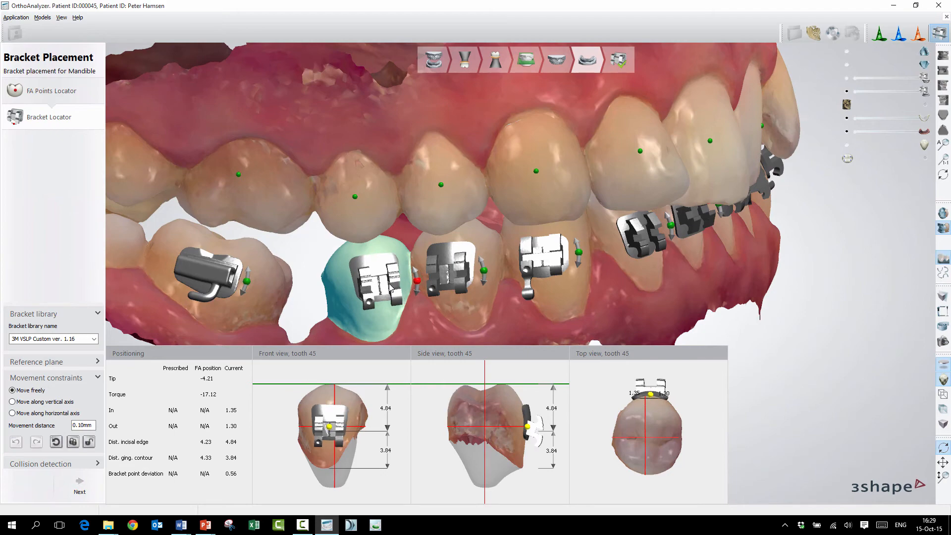
{"action": "left_click", "coordinate": [89, 442]}
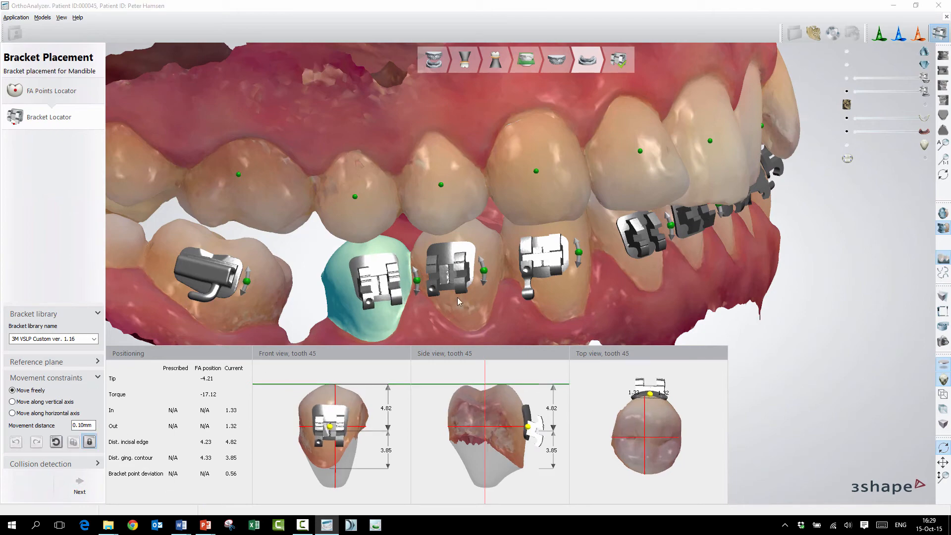
- Inspect the mandibular brackets against the upper teeth from the front and below, and reopen the collision detection settings
{"action": "right_click_drag", "start_coordinate": [548, 286], "coordinate": [459, 289]}
{"action": "right_click_drag", "start_coordinate": [481, 290], "coordinate": [547, 251]}
{"action": "scroll", "coordinate": [495, 282], "scroll_direction": "down", "scroll_amount": 1}
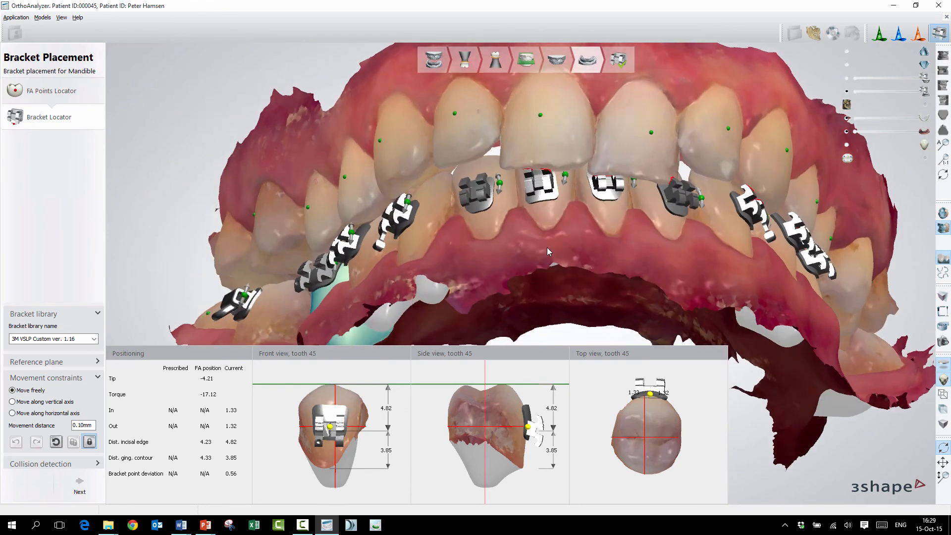
{"action": "right_click_drag", "start_coordinate": [673, 188], "coordinate": [667, 232]}
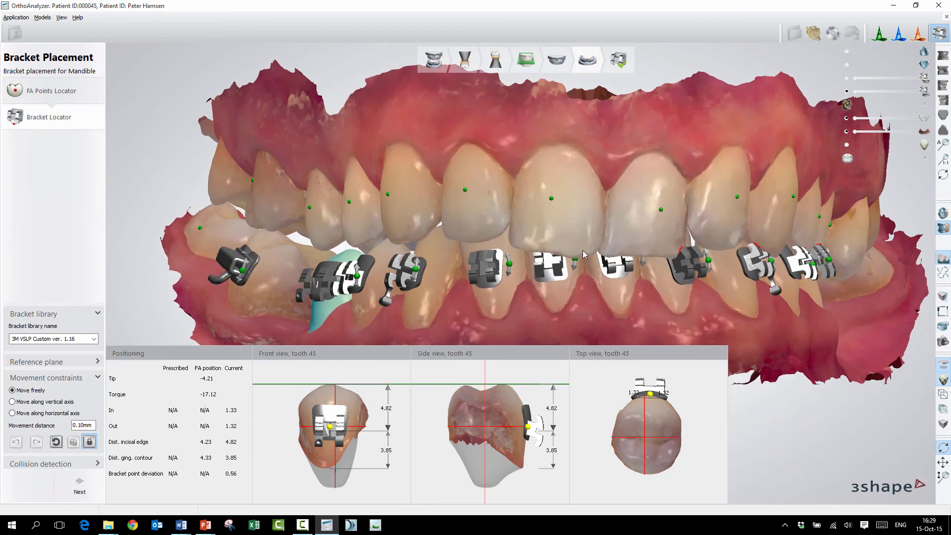
{"action": "right_click_drag", "start_coordinate": [589, 252], "coordinate": [575, 239]}
{"action": "scroll", "coordinate": [576, 240], "scroll_direction": "down", "scroll_amount": 3}
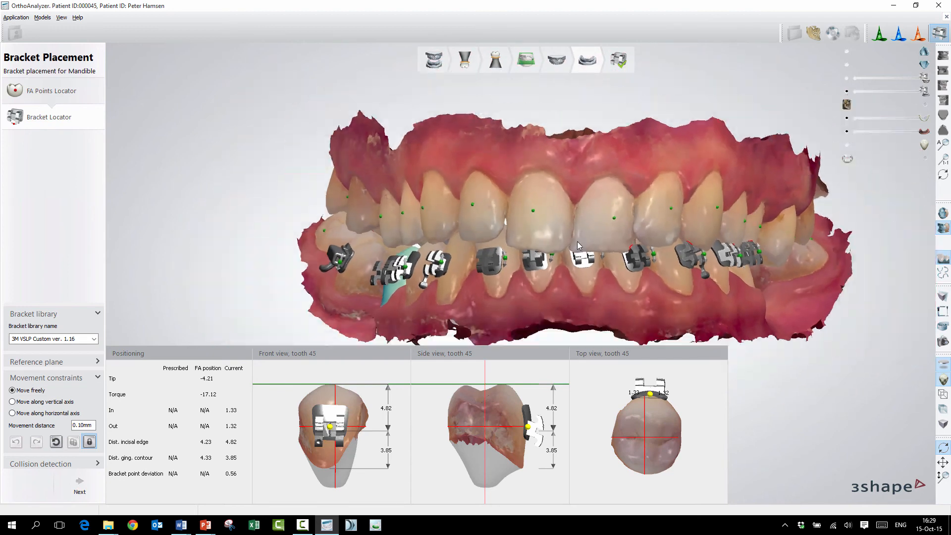
{"action": "left_click", "coordinate": [89, 465]}
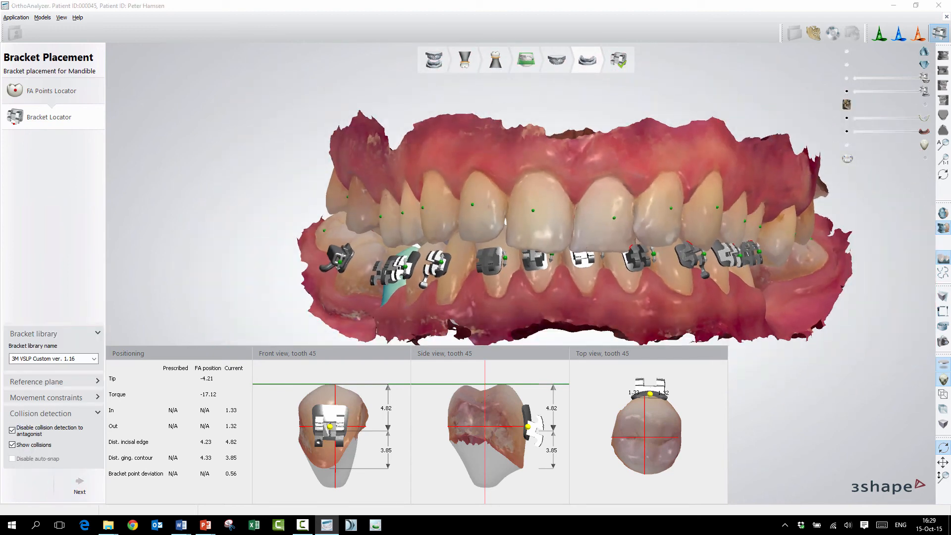
- Open virtual articulation and change the current occlusion to the one saved on 15-Oct-15 at 15:50:23
{"action": "left_click", "coordinate": [943, 312]}
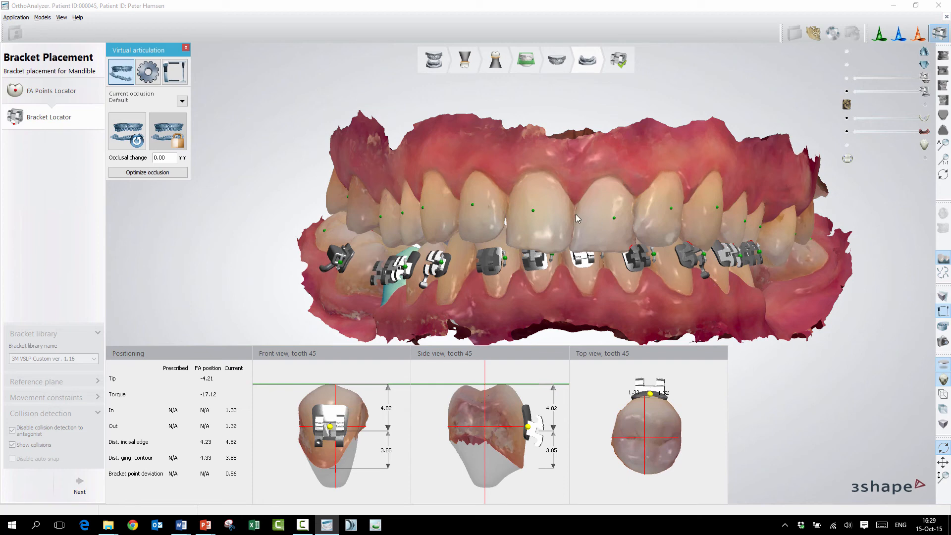
{"action": "left_click", "coordinate": [177, 74]}
{"action": "left_click", "coordinate": [182, 101]}
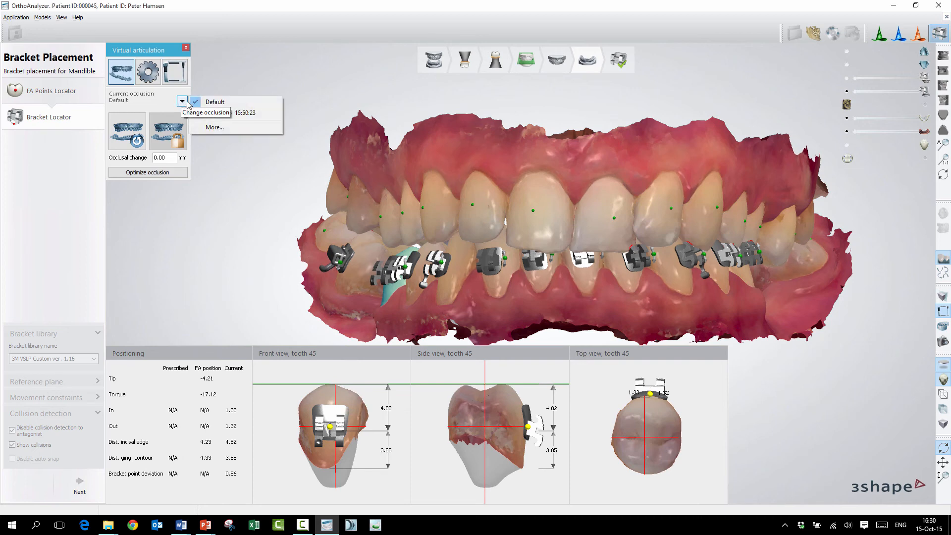
{"action": "left_click", "coordinate": [241, 113]}
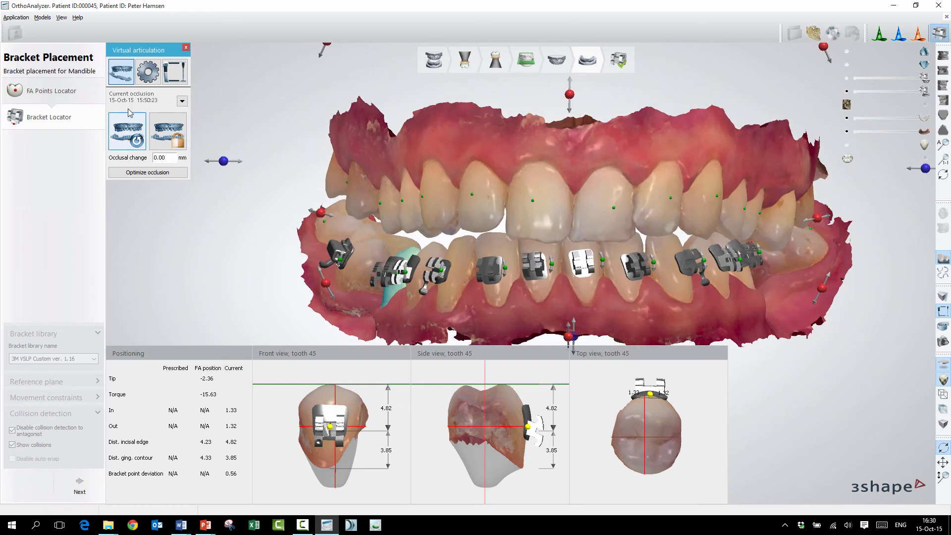
{"action": "left_click", "coordinate": [180, 71]}
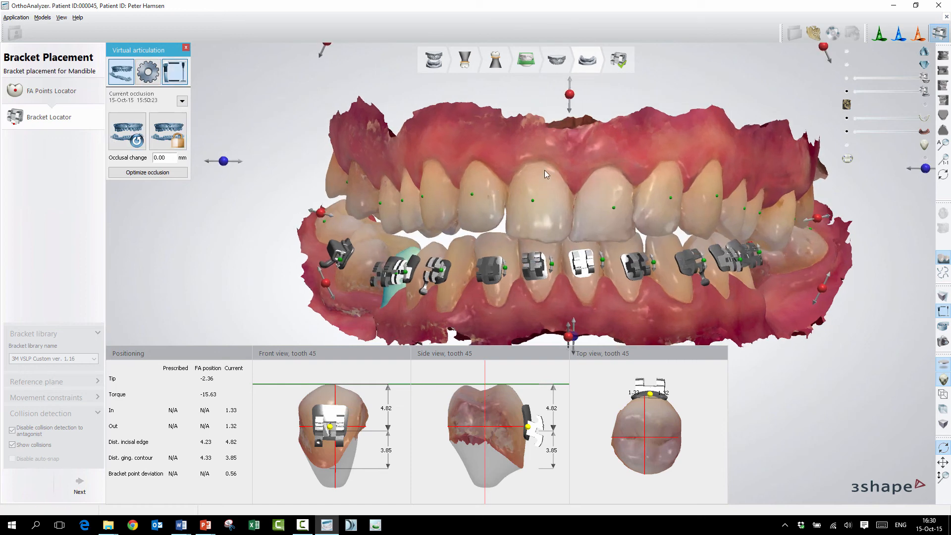
- Switch virtual articulation to articulator movement, move the jaws laterally to 0.69 mm latero-/mediotrusion, and inspect the bracket contacts
{"action": "mouse_move", "coordinate": [564, 201]}
{"action": "right_mouse_down"}
{"action": "mouse_move", "coordinate": [574, 203]}
{"action": "mouse_move", "coordinate": [557, 199]}
{"action": "right_mouse_up"}
{"action": "right_click_drag", "start_coordinate": [743, 246], "coordinate": [713, 249]}
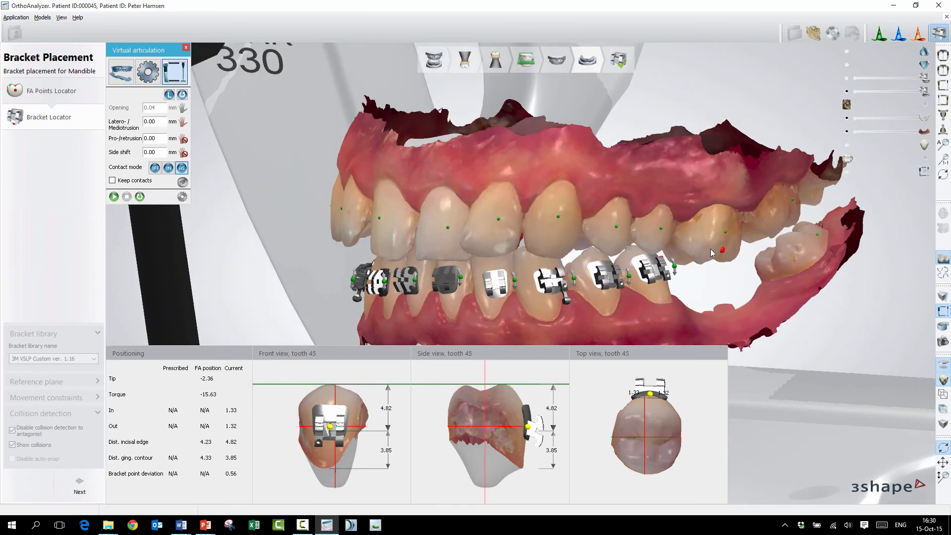
{"action": "scroll", "coordinate": [653, 260], "scroll_direction": "up", "scroll_amount": 3}
{"action": "right_click_drag", "start_coordinate": [653, 250], "coordinate": [697, 250]}
{"action": "scroll", "coordinate": [697, 250], "scroll_direction": "down", "scroll_amount": 5}
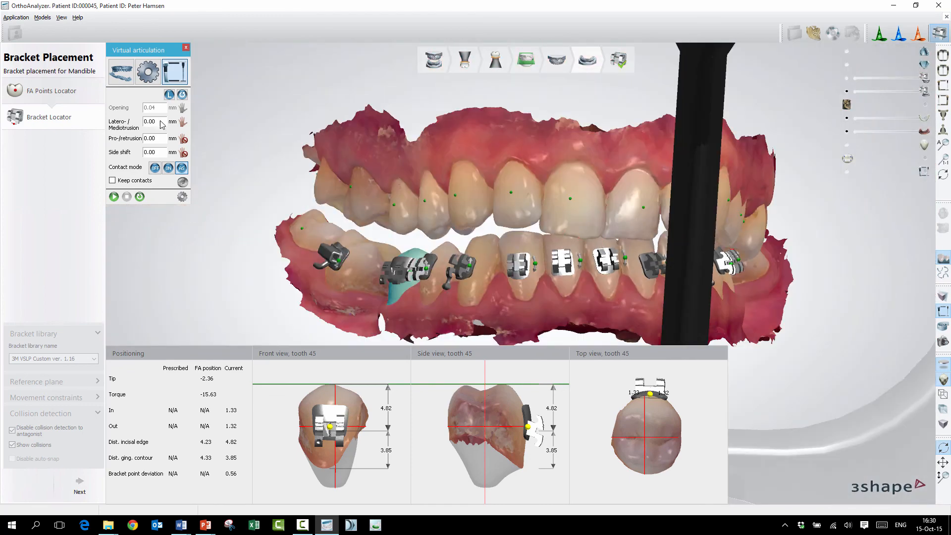
{"action": "right_click_drag", "start_coordinate": [592, 256], "coordinate": [563, 207]}
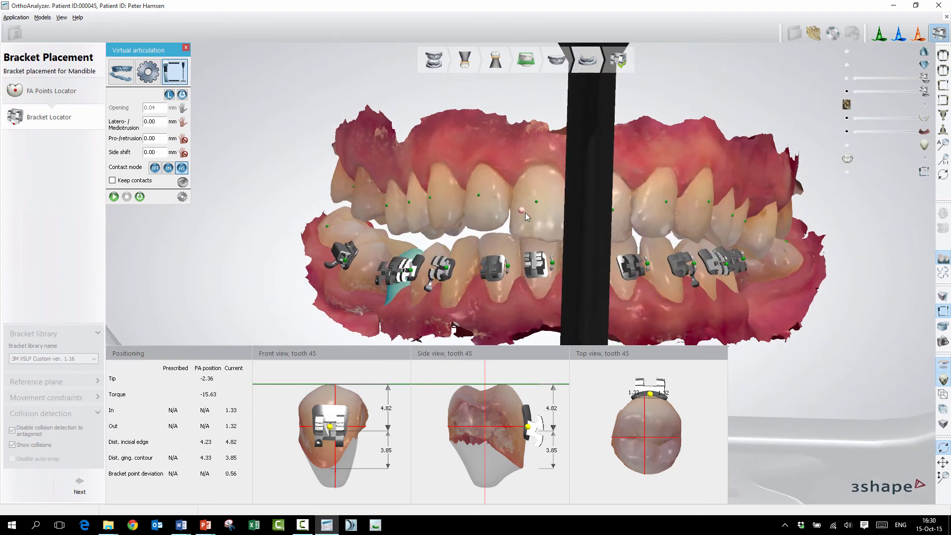
{"action": "left_click_drag", "start_coordinate": [525, 212], "coordinate": [510, 224]}
{"action": "right_click_drag", "start_coordinate": [511, 224], "coordinate": [559, 233]}
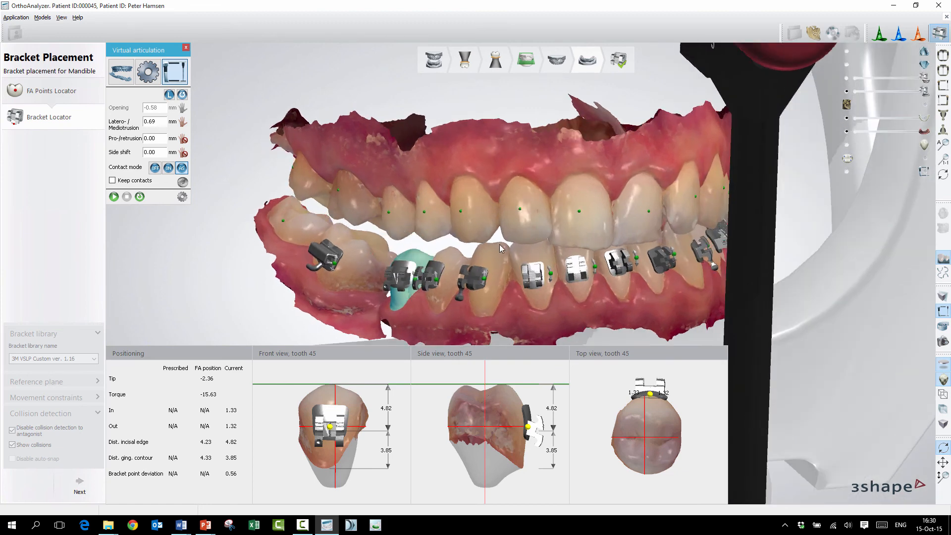
{"action": "right_click_drag", "start_coordinate": [549, 246], "coordinate": [560, 246]}
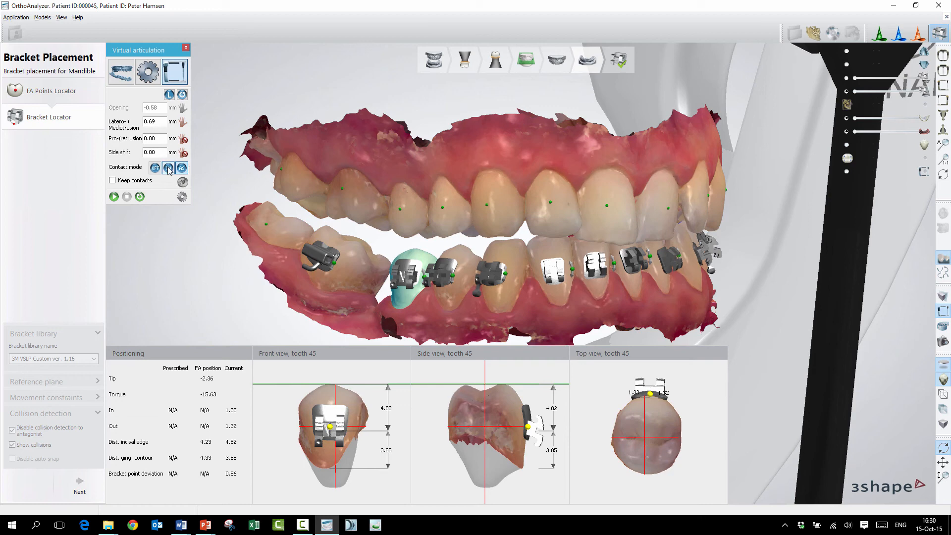
- Lock the current jaw alignment as the new static occlusion and close virtual articulation
{"action": "left_click", "coordinate": [120, 71]}
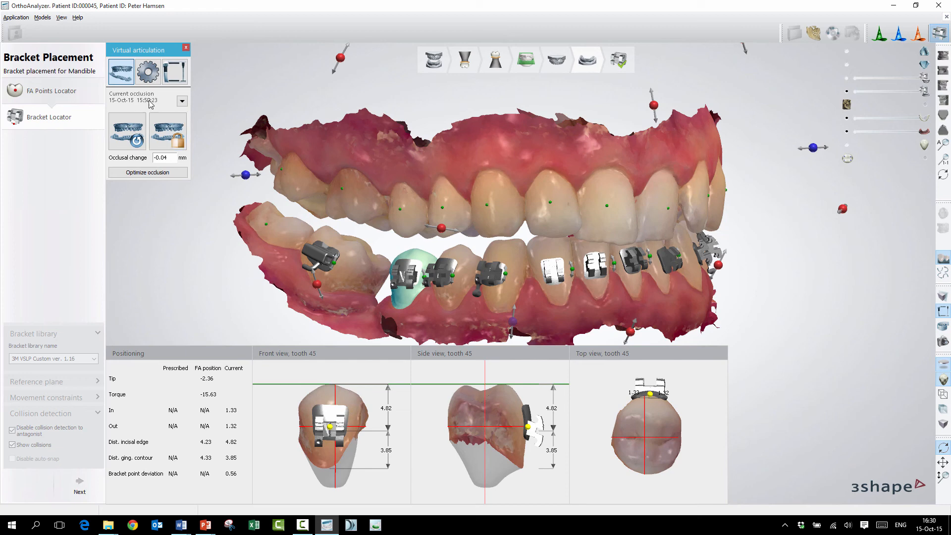
{"action": "right_click_drag", "start_coordinate": [422, 168], "coordinate": [402, 196]}
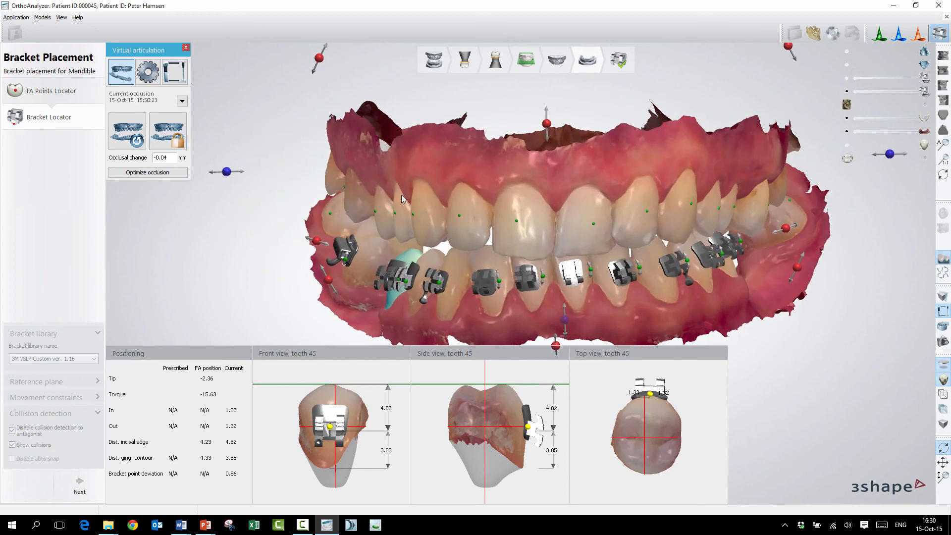
{"action": "left_click", "coordinate": [168, 141]}
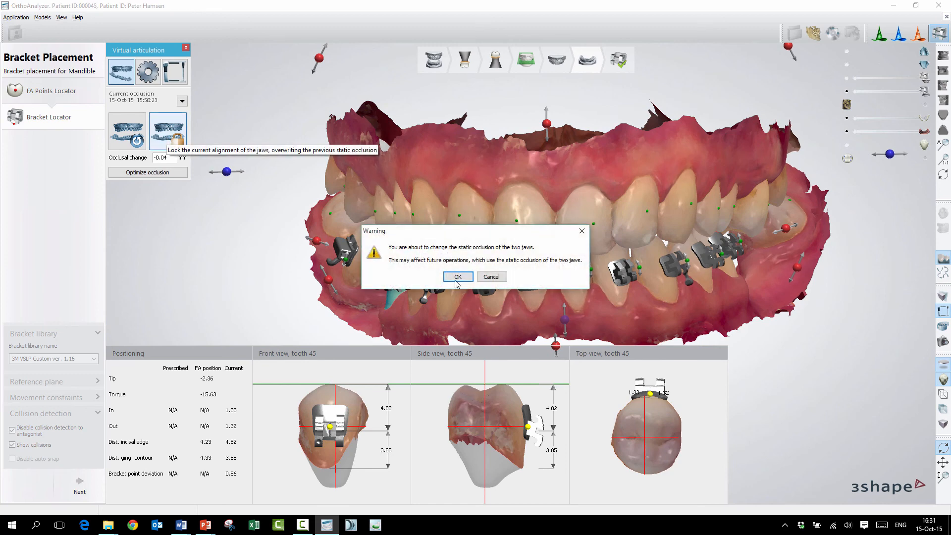
{"action": "left_click", "coordinate": [458, 277]}
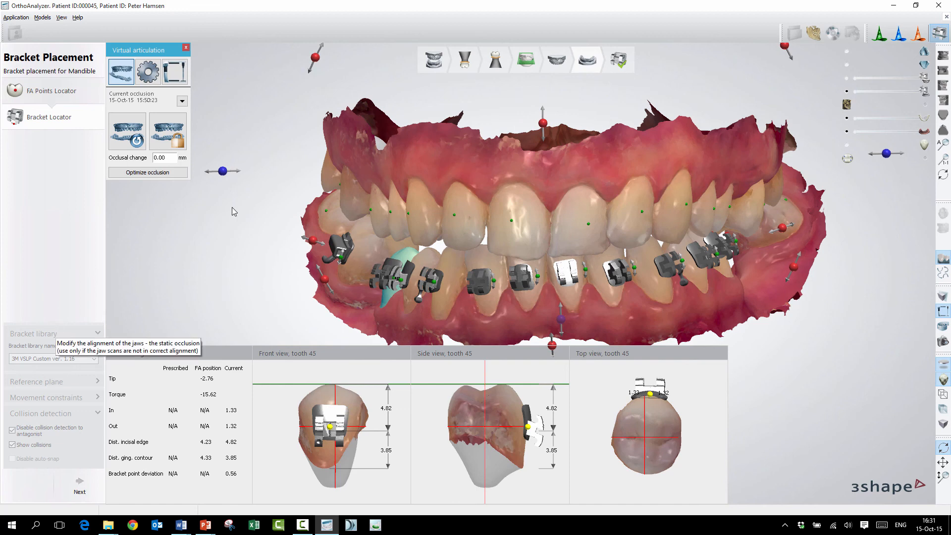
{"action": "left_click", "coordinate": [943, 313]}
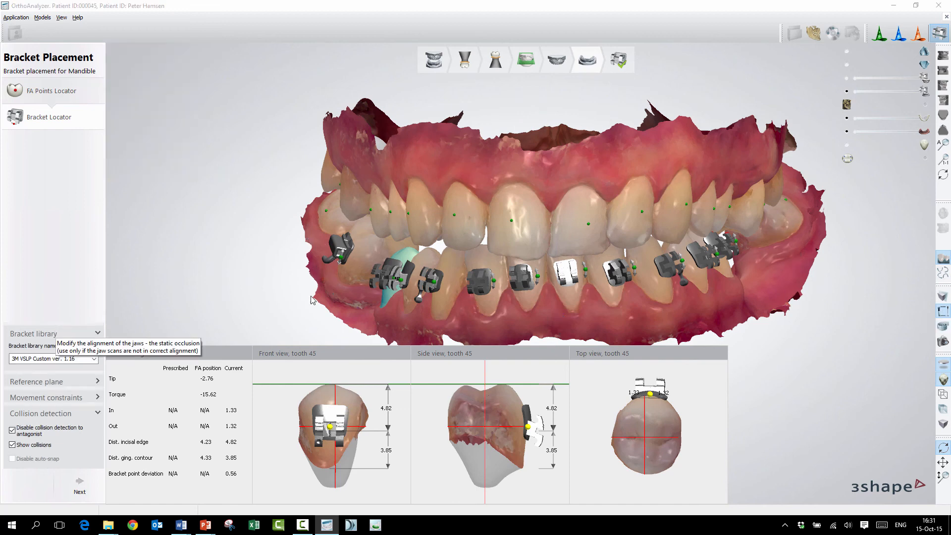
- Lock tooth 45's bracket again and inspect the mandibular brackets against the upper teeth from the side and front
{"action": "left_click", "coordinate": [84, 397]}
{"action": "left_click", "coordinate": [90, 441]}
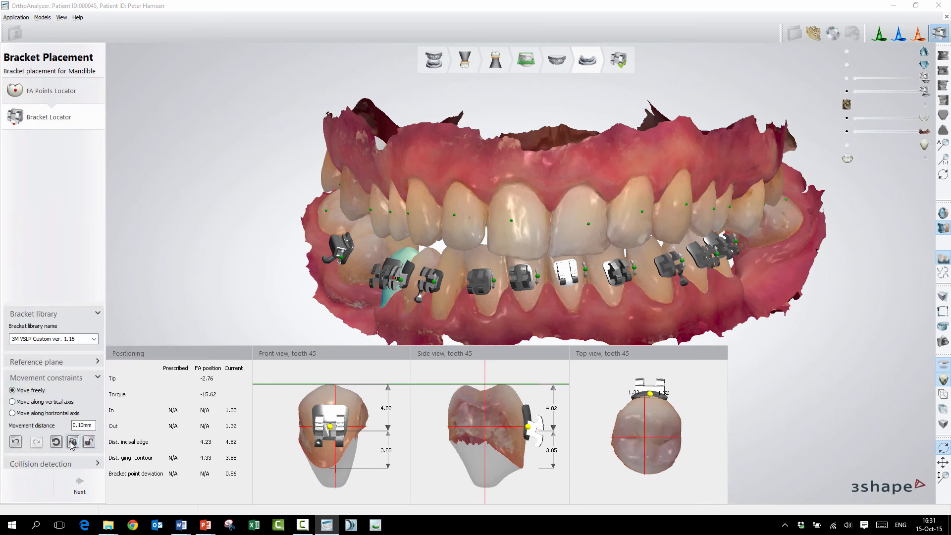
{"action": "left_click", "coordinate": [90, 441]}
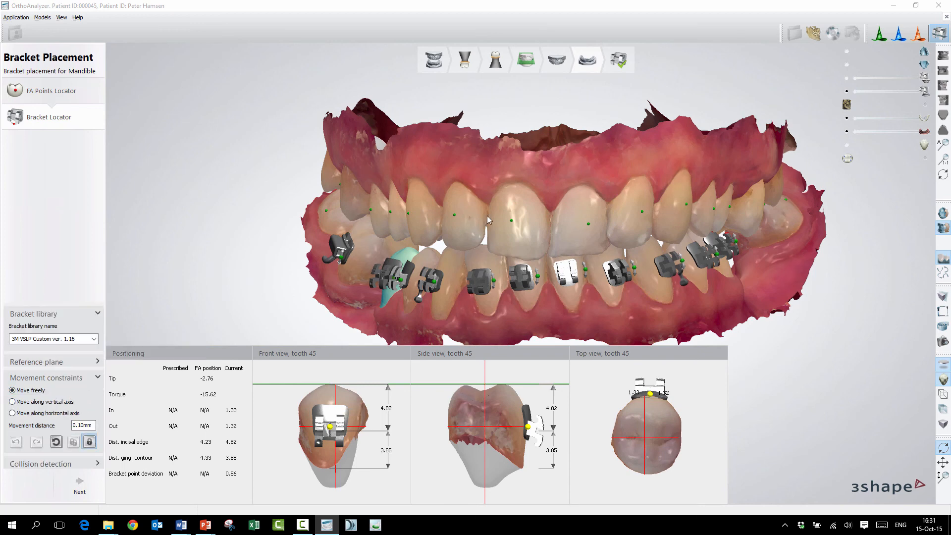
{"action": "mouse_move", "coordinate": [642, 265]}
{"action": "right_mouse_down"}
{"action": "mouse_move", "coordinate": [557, 265]}
{"action": "mouse_move", "coordinate": [644, 250]}
{"action": "right_mouse_up"}
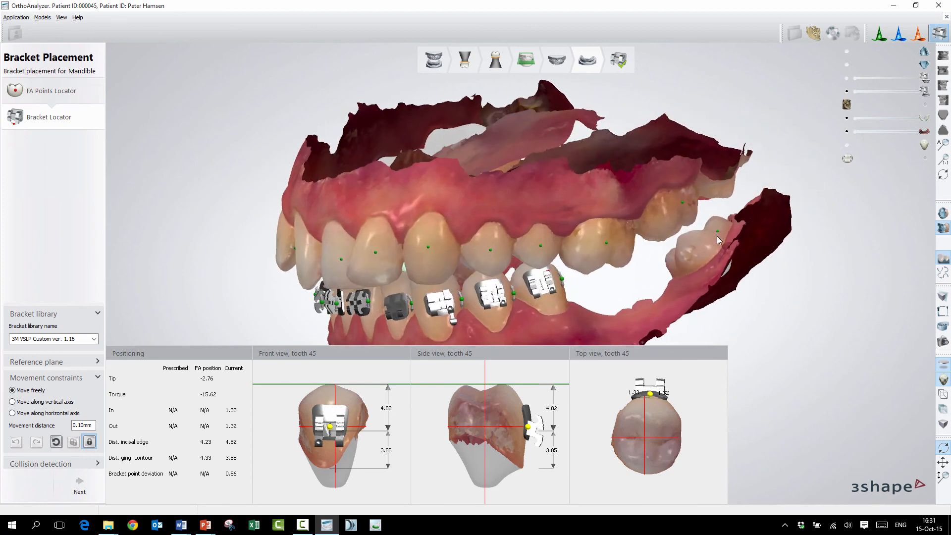
{"action": "right_click_drag", "start_coordinate": [470, 286], "coordinate": [276, 238]}
{"action": "right_click_drag", "start_coordinate": [490, 270], "coordinate": [426, 248]}
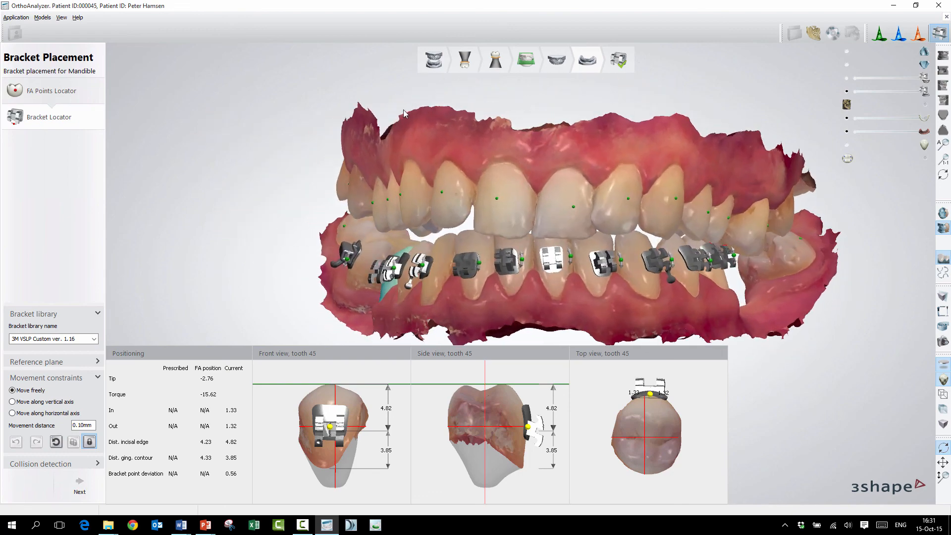
- Validate the bracket placement and show the maxillary brackets together with the mandibular ones
{"action": "left_click", "coordinate": [617, 62]}
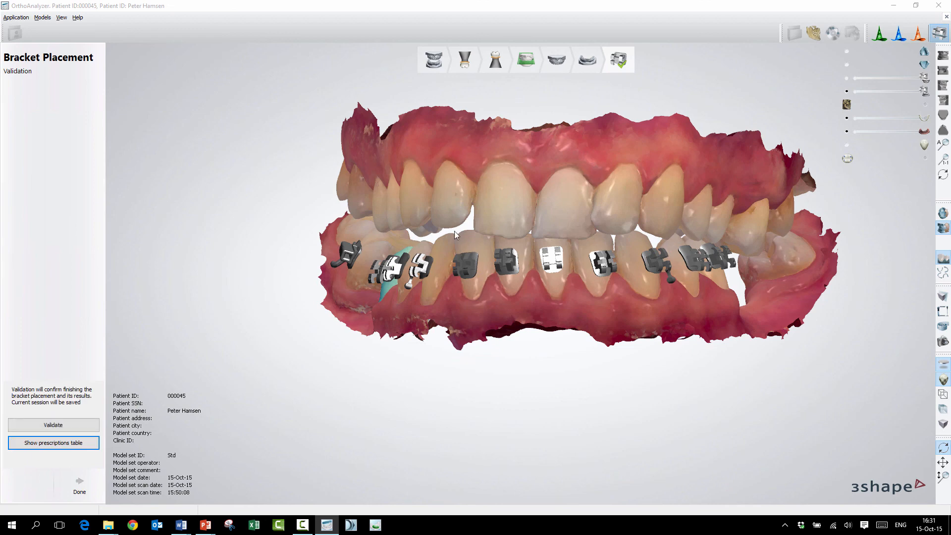
{"action": "left_click", "coordinate": [69, 426]}
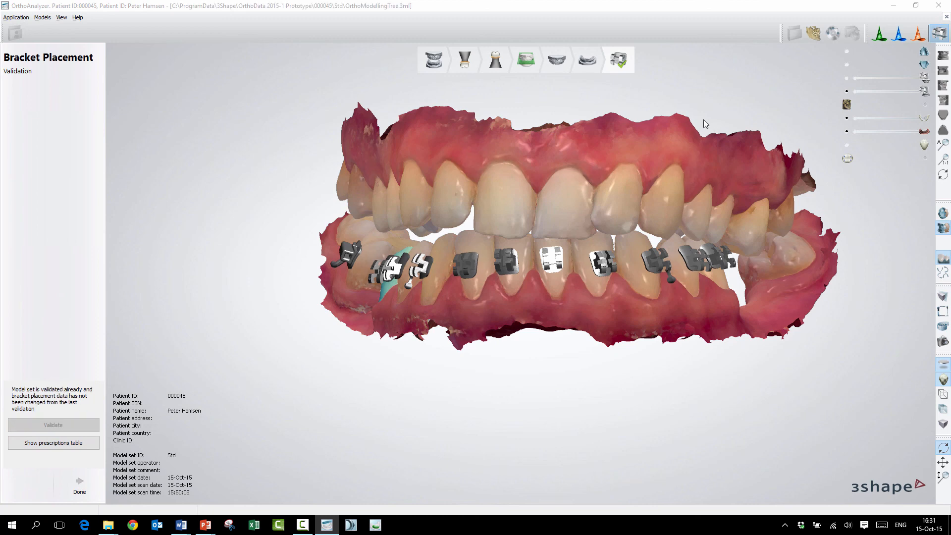
{"action": "left_click", "coordinate": [846, 78]}
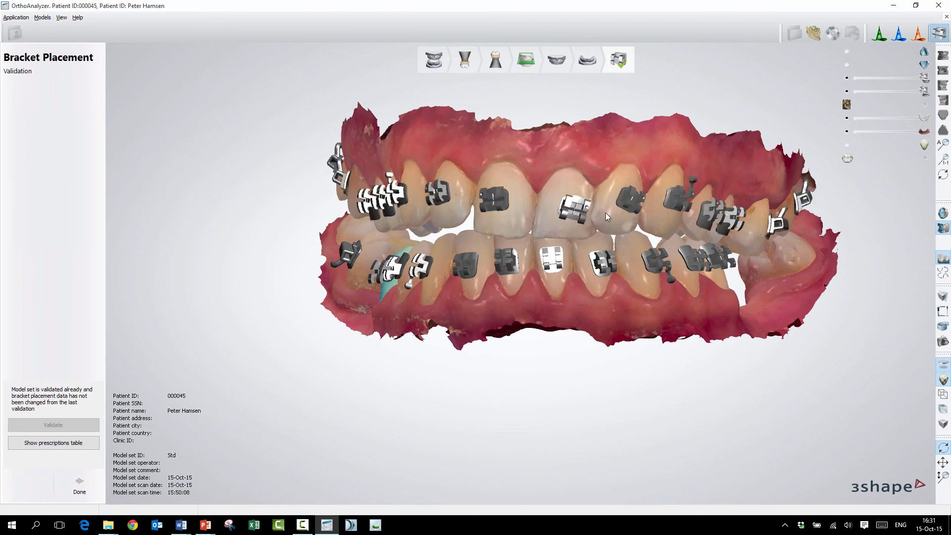
{"action": "mouse_move", "coordinate": [606, 212]}
{"action": "right_mouse_down"}
{"action": "mouse_move", "coordinate": [623, 220]}
{"action": "mouse_move", "coordinate": [593, 194]}
{"action": "mouse_move", "coordinate": [590, 222]}
{"action": "right_mouse_up"}
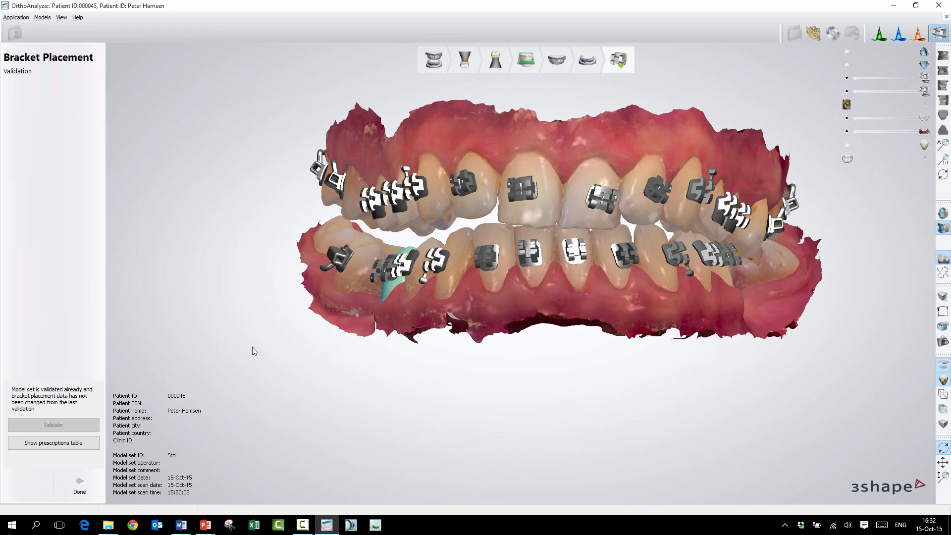
- Review the bracket placement prescriptions table for both jaws and close it
{"action": "left_click", "coordinate": [62, 444]}
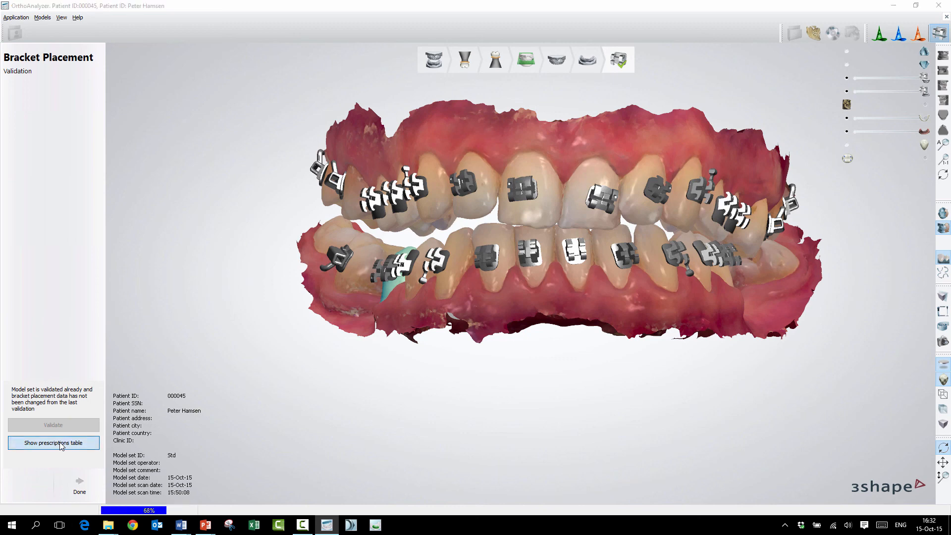
{"action": "left_click", "coordinate": [62, 445]}
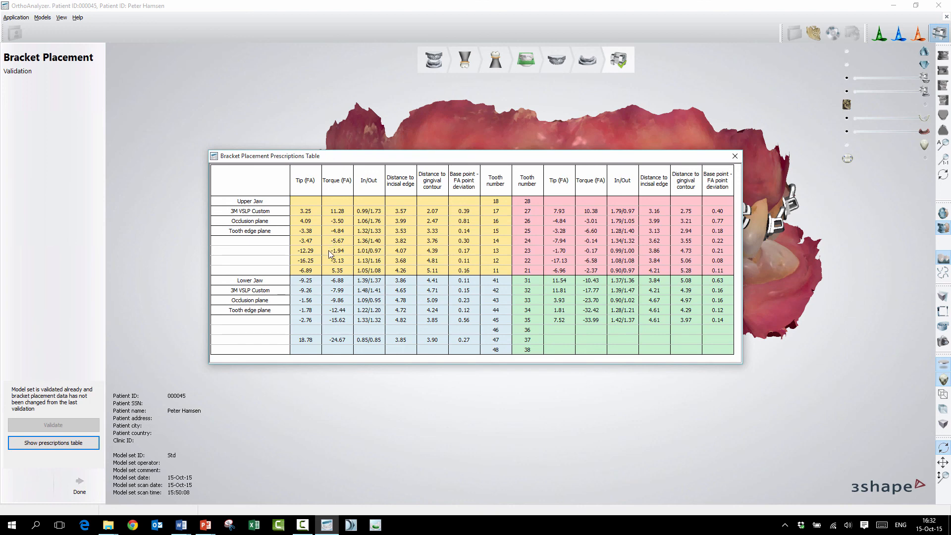
{"action": "left_click", "coordinate": [735, 156]}
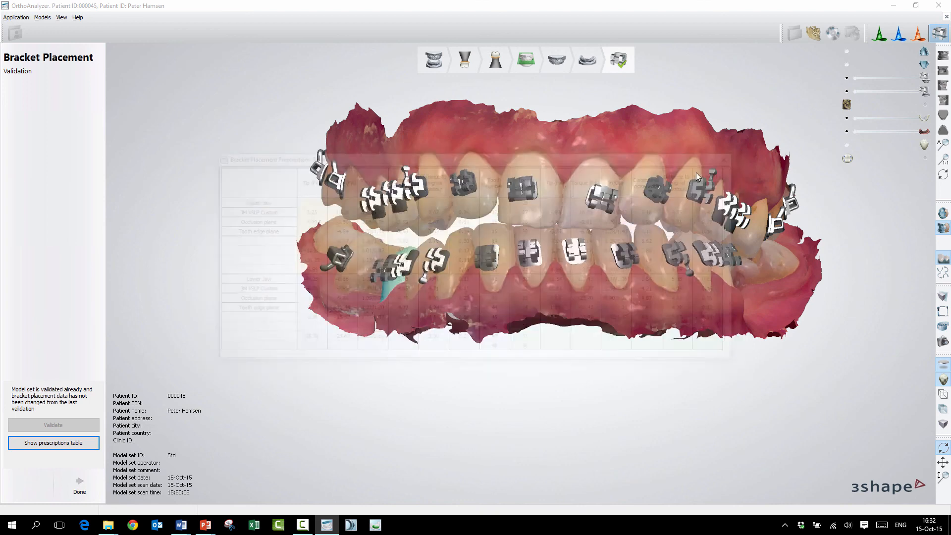
- Leave the validated bracket placement for another workflow module, saving the models
{"action": "right_click_drag", "start_coordinate": [589, 205], "coordinate": [586, 212]}
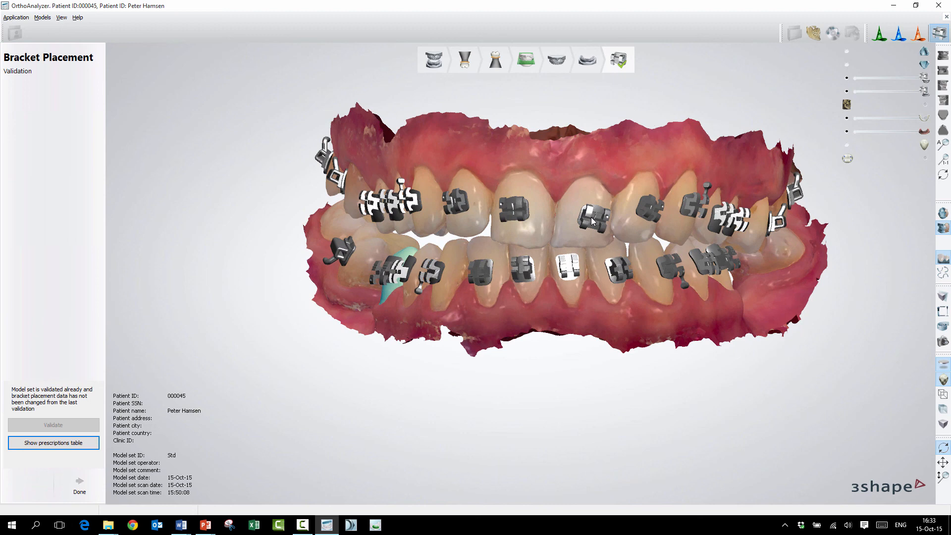
{"action": "left_click", "coordinate": [833, 36]}
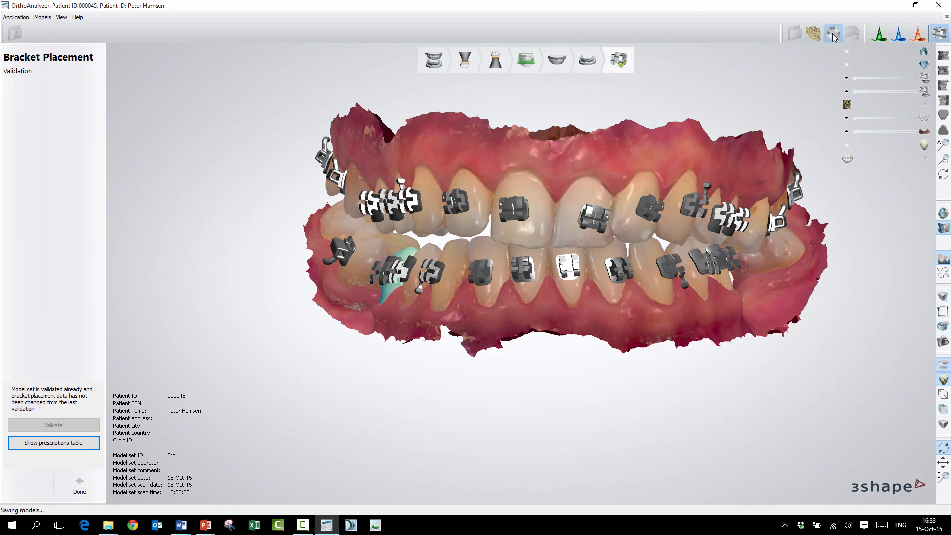